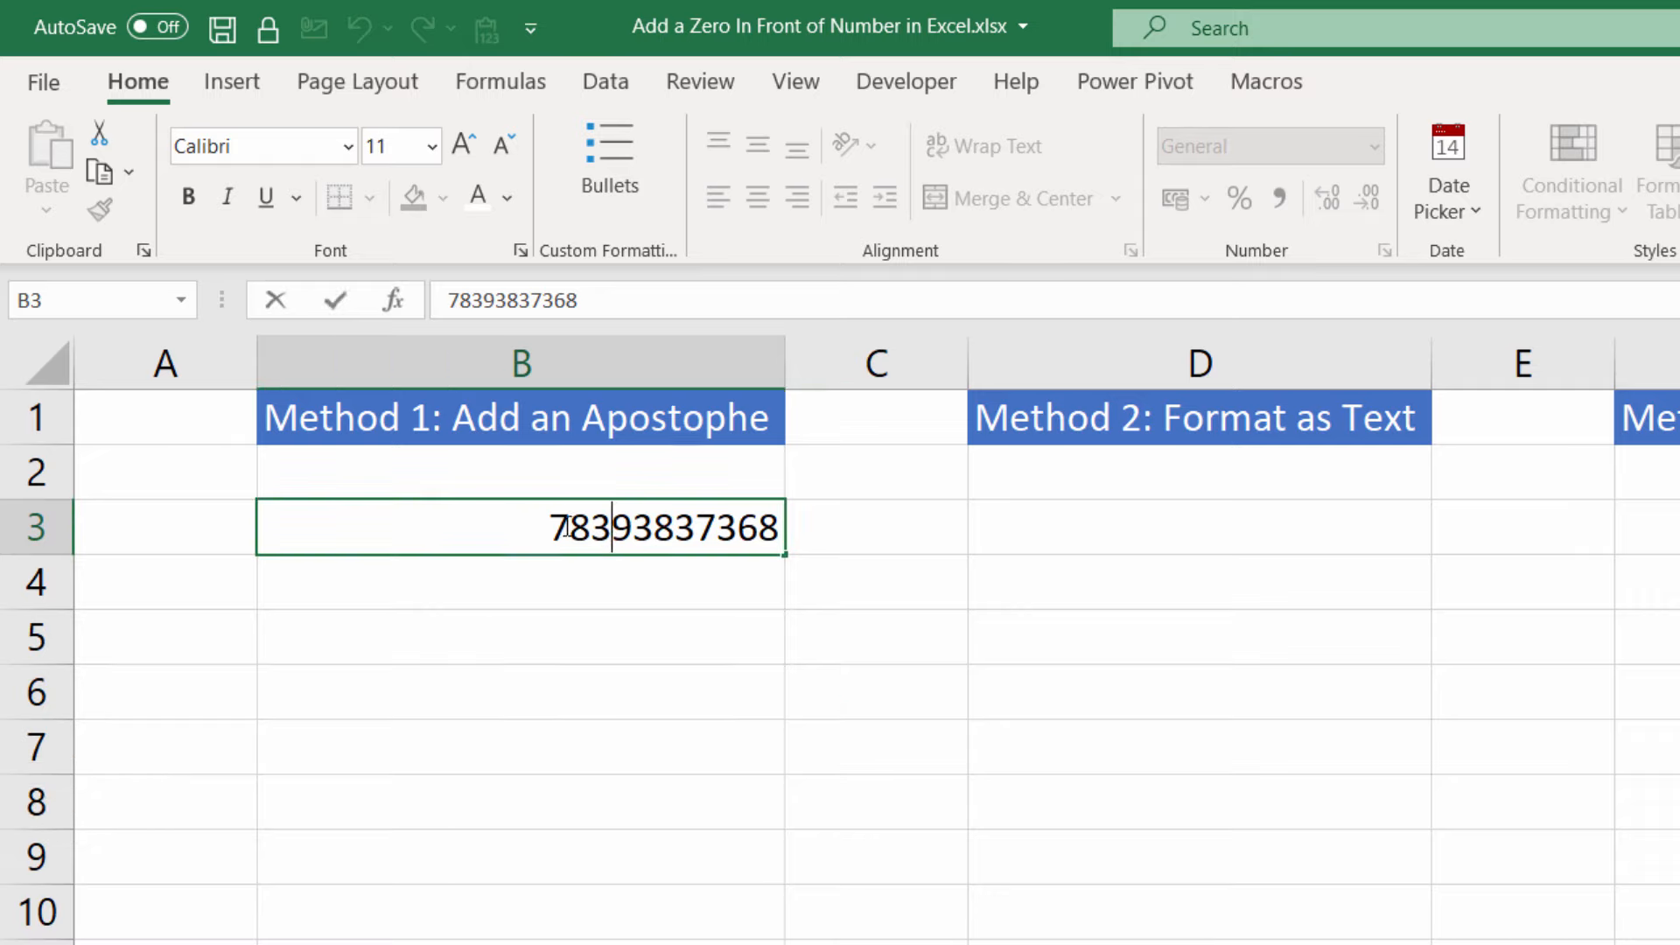
Step: Try to add a leading zero to the number in B3 by entering 0 before its first digit
type("0")
key("Return")
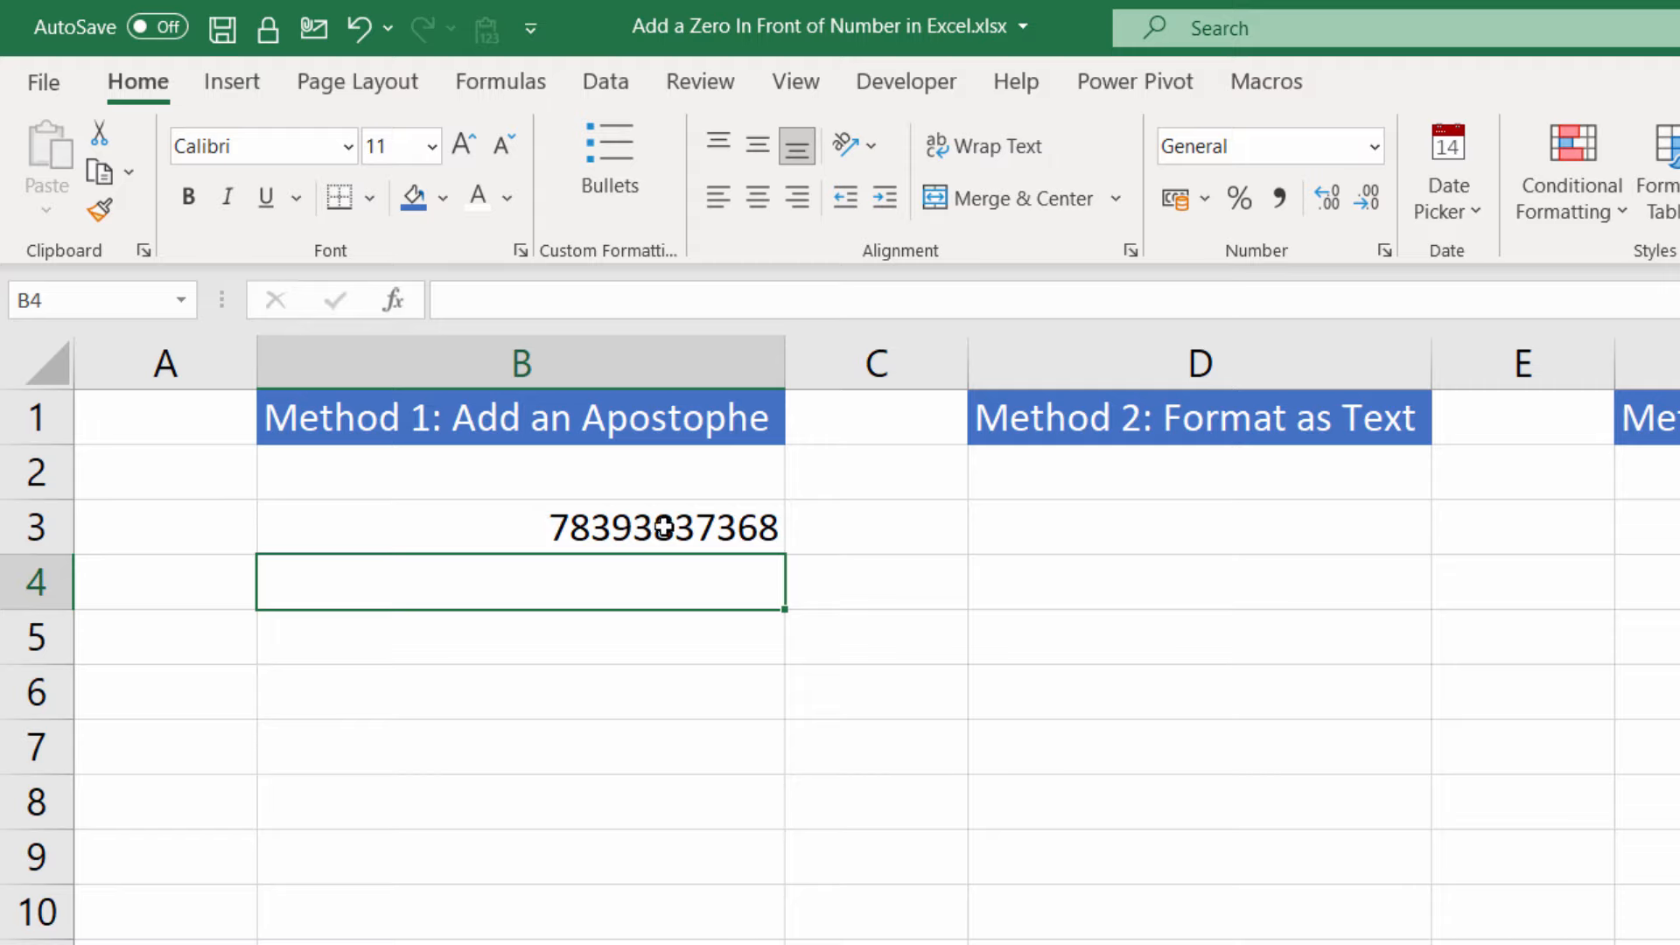
Step: Put an apostrophe and a leading zero in front of the number in B3
double_click(632, 529)
left_click(556, 530)
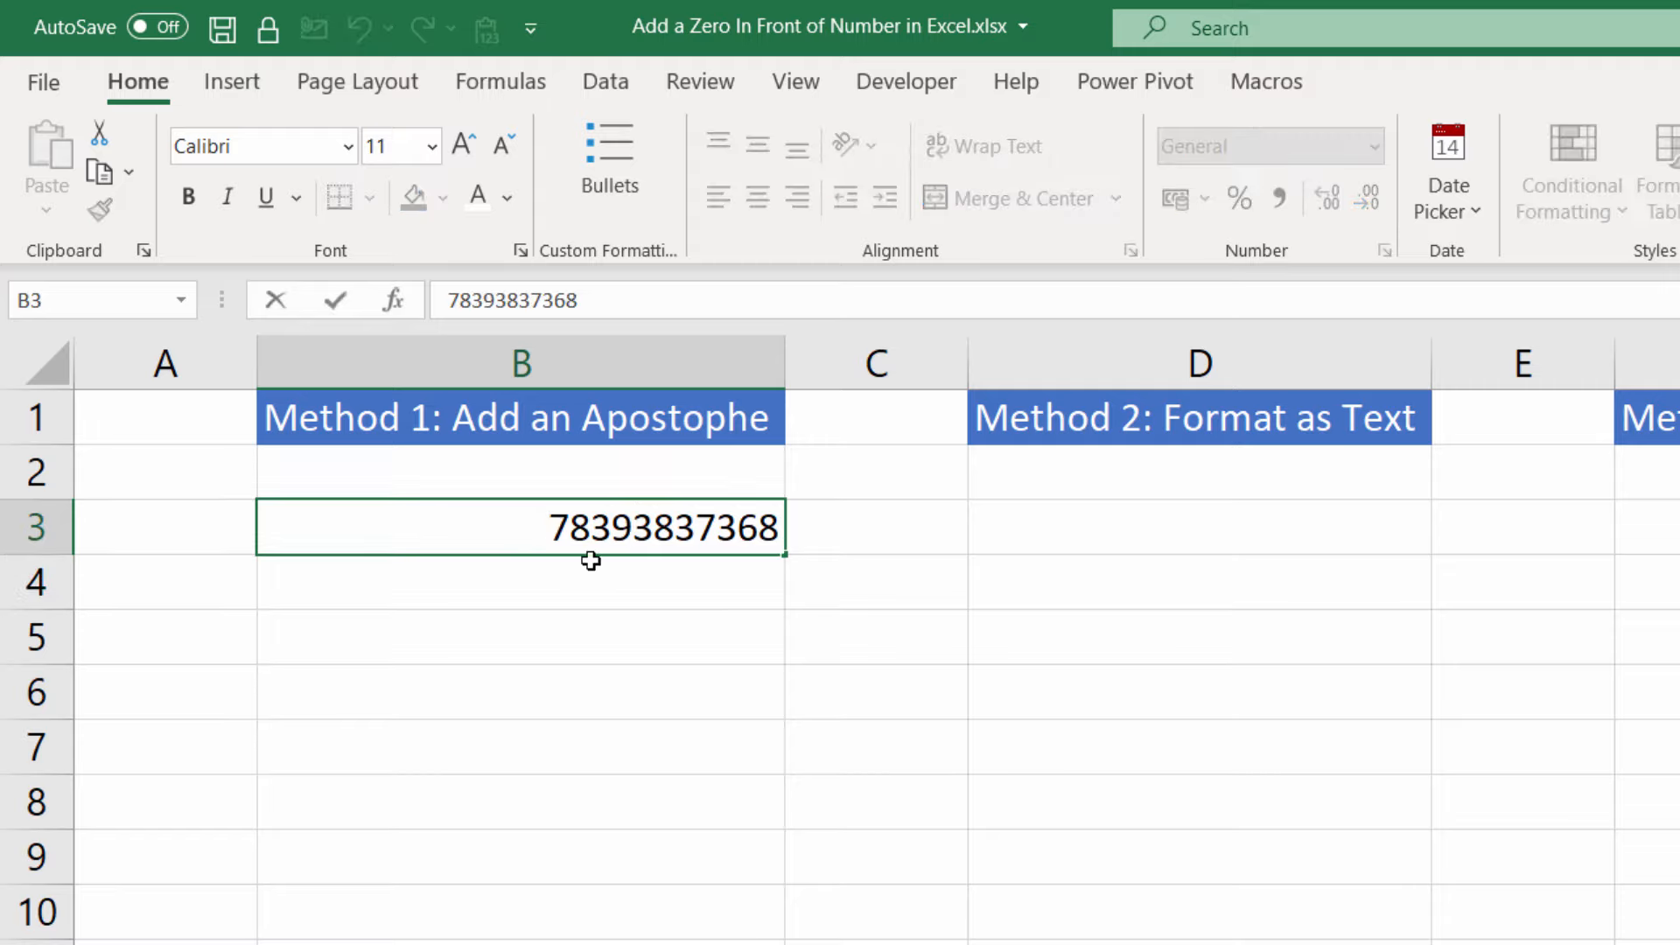
type("0")
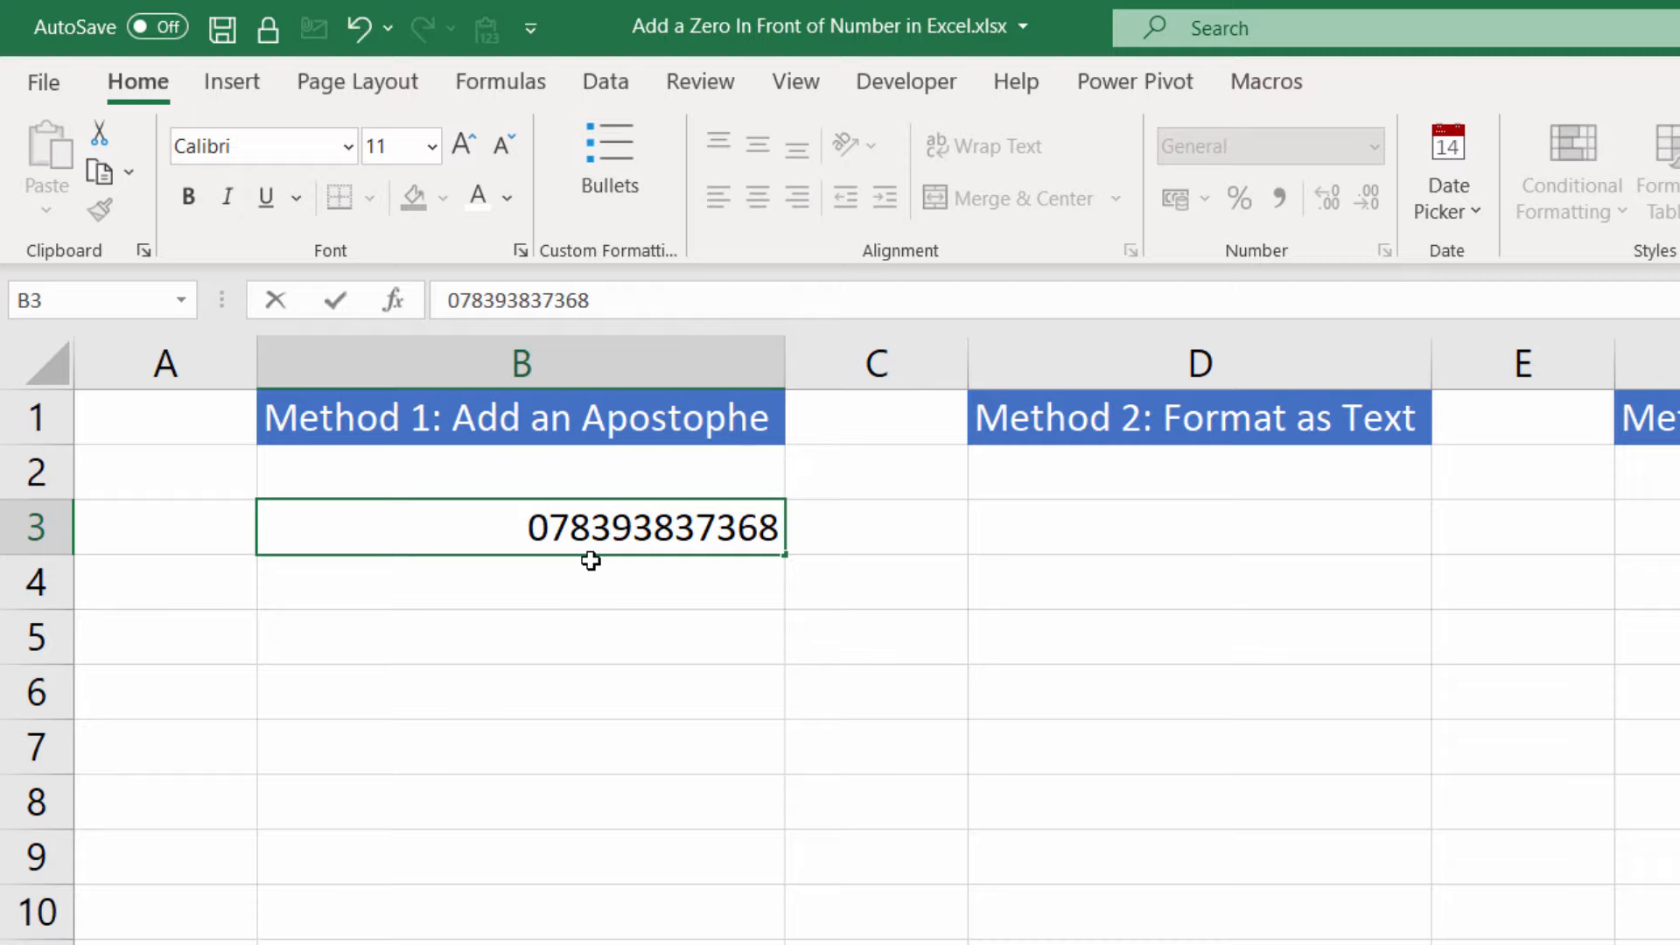
left_click(534, 525)
type("'")
key("Return")
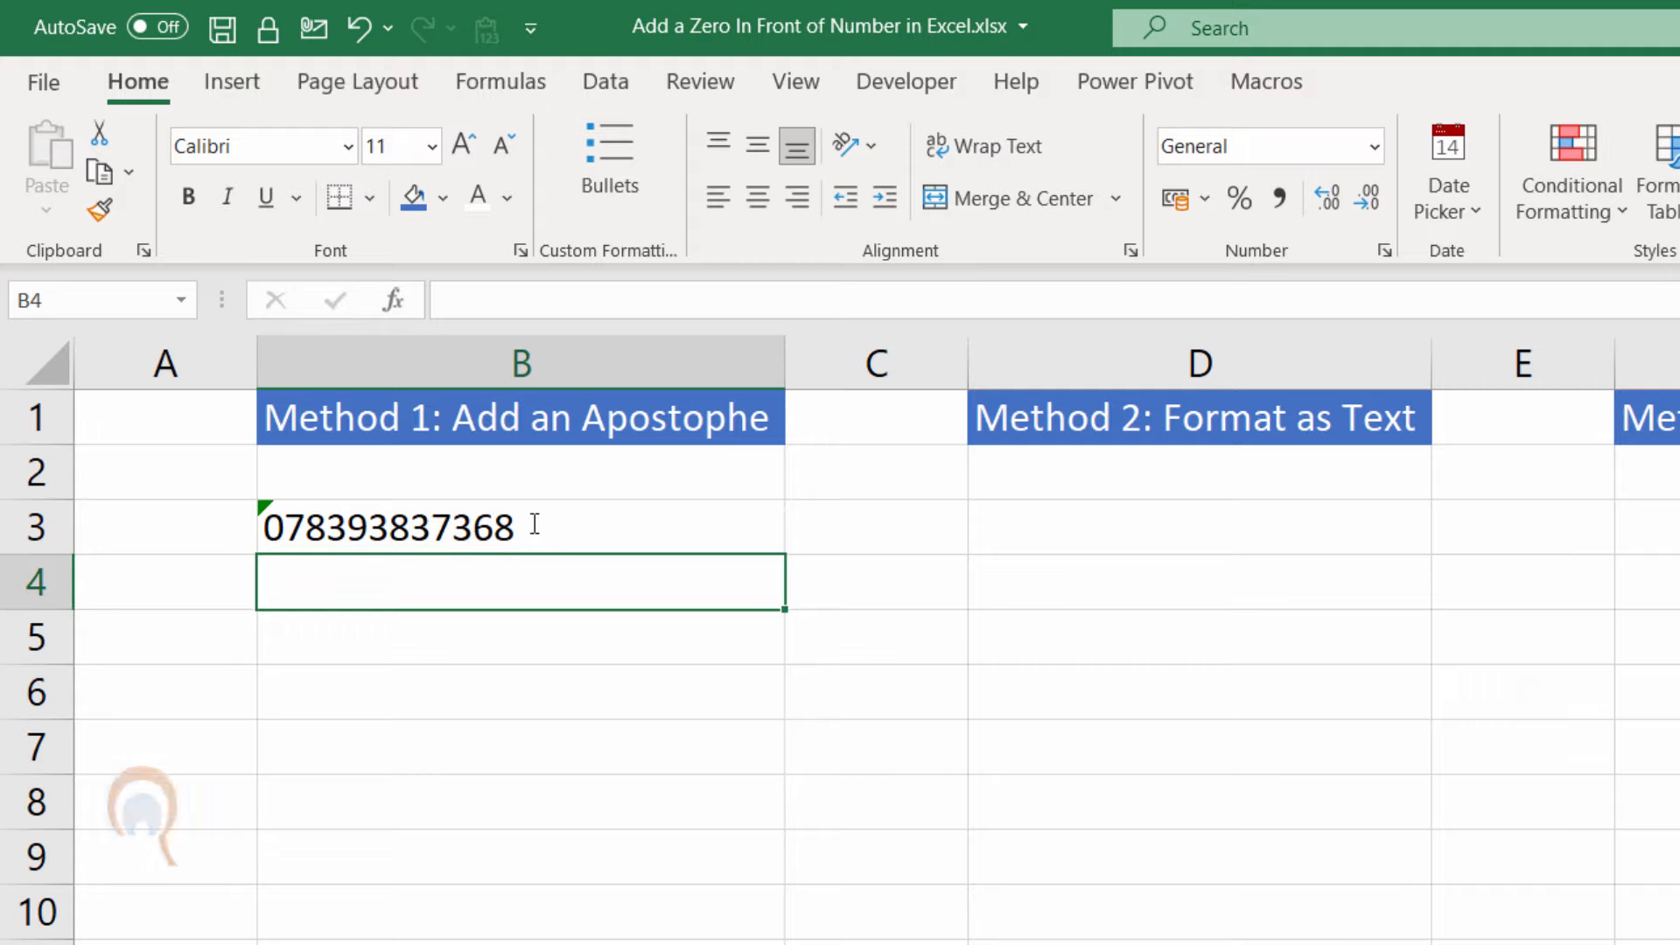
Step: Ignore the number-stored-as-text error on cell B3
left_click(389, 535)
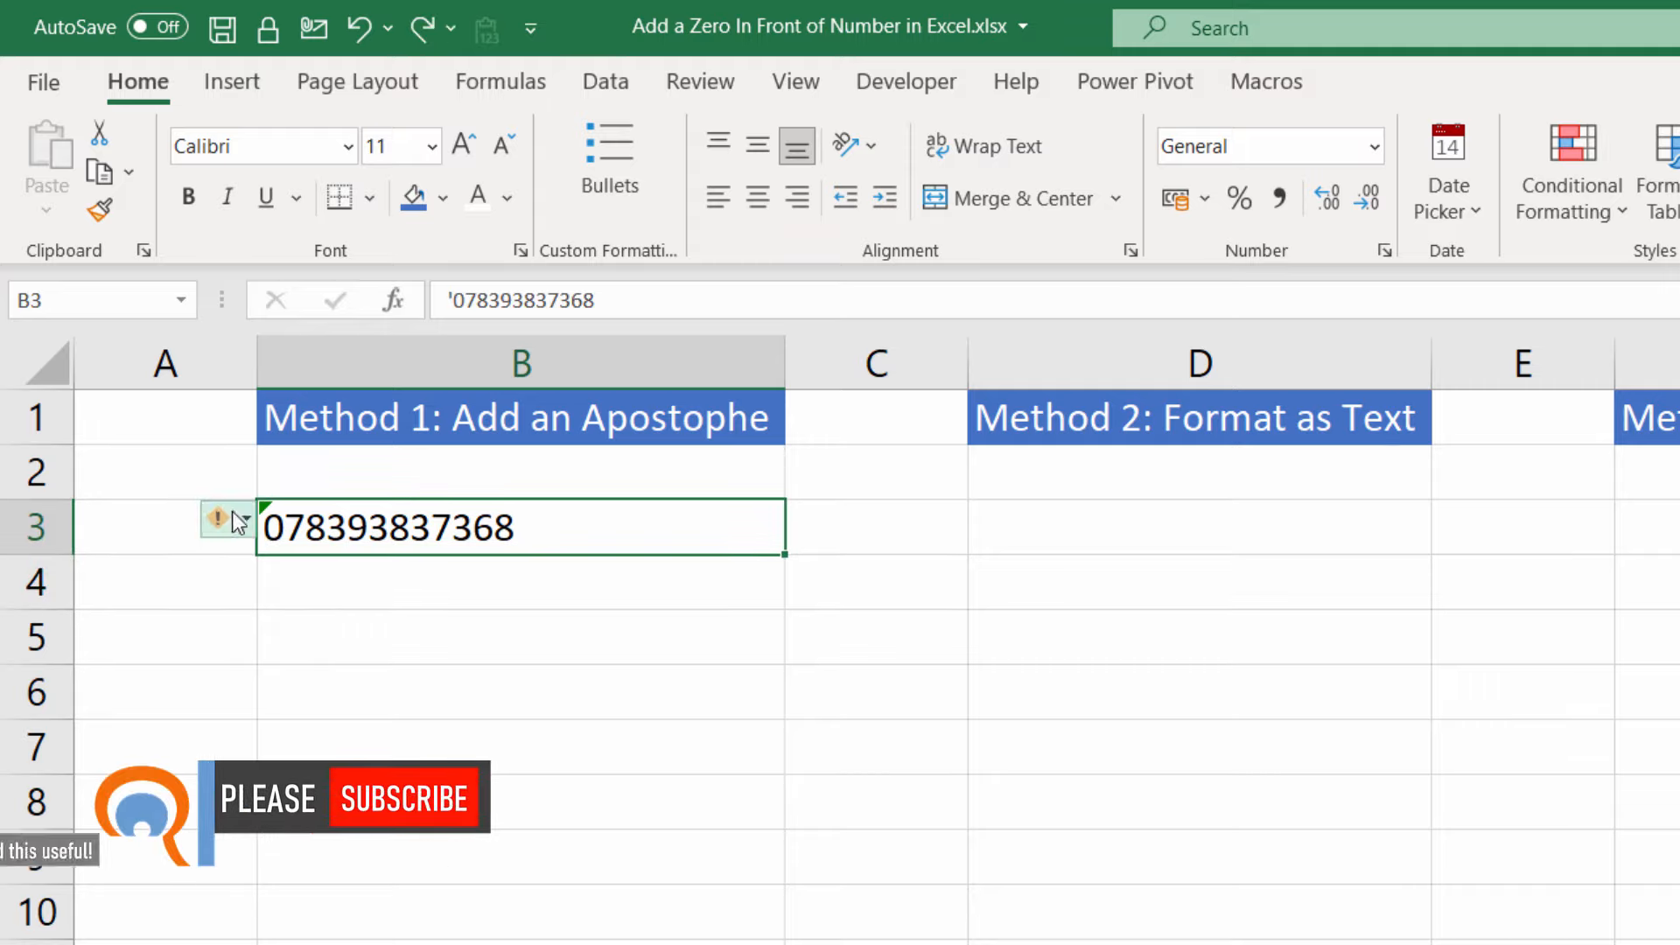
left_click(230, 511)
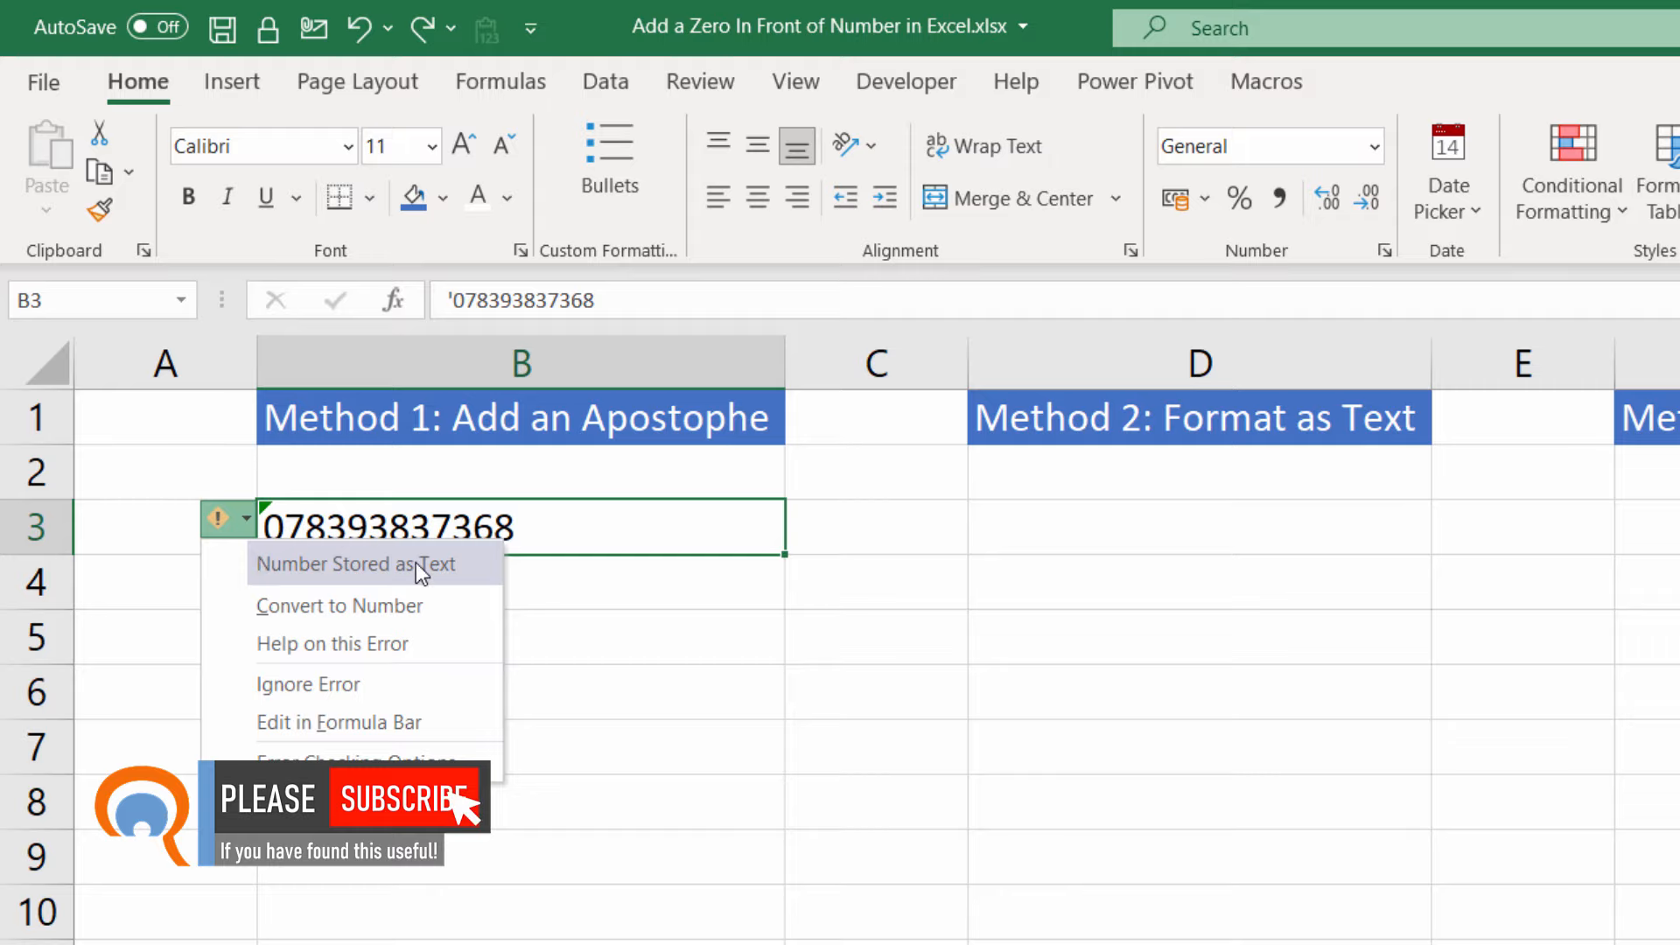
left_click(285, 685)
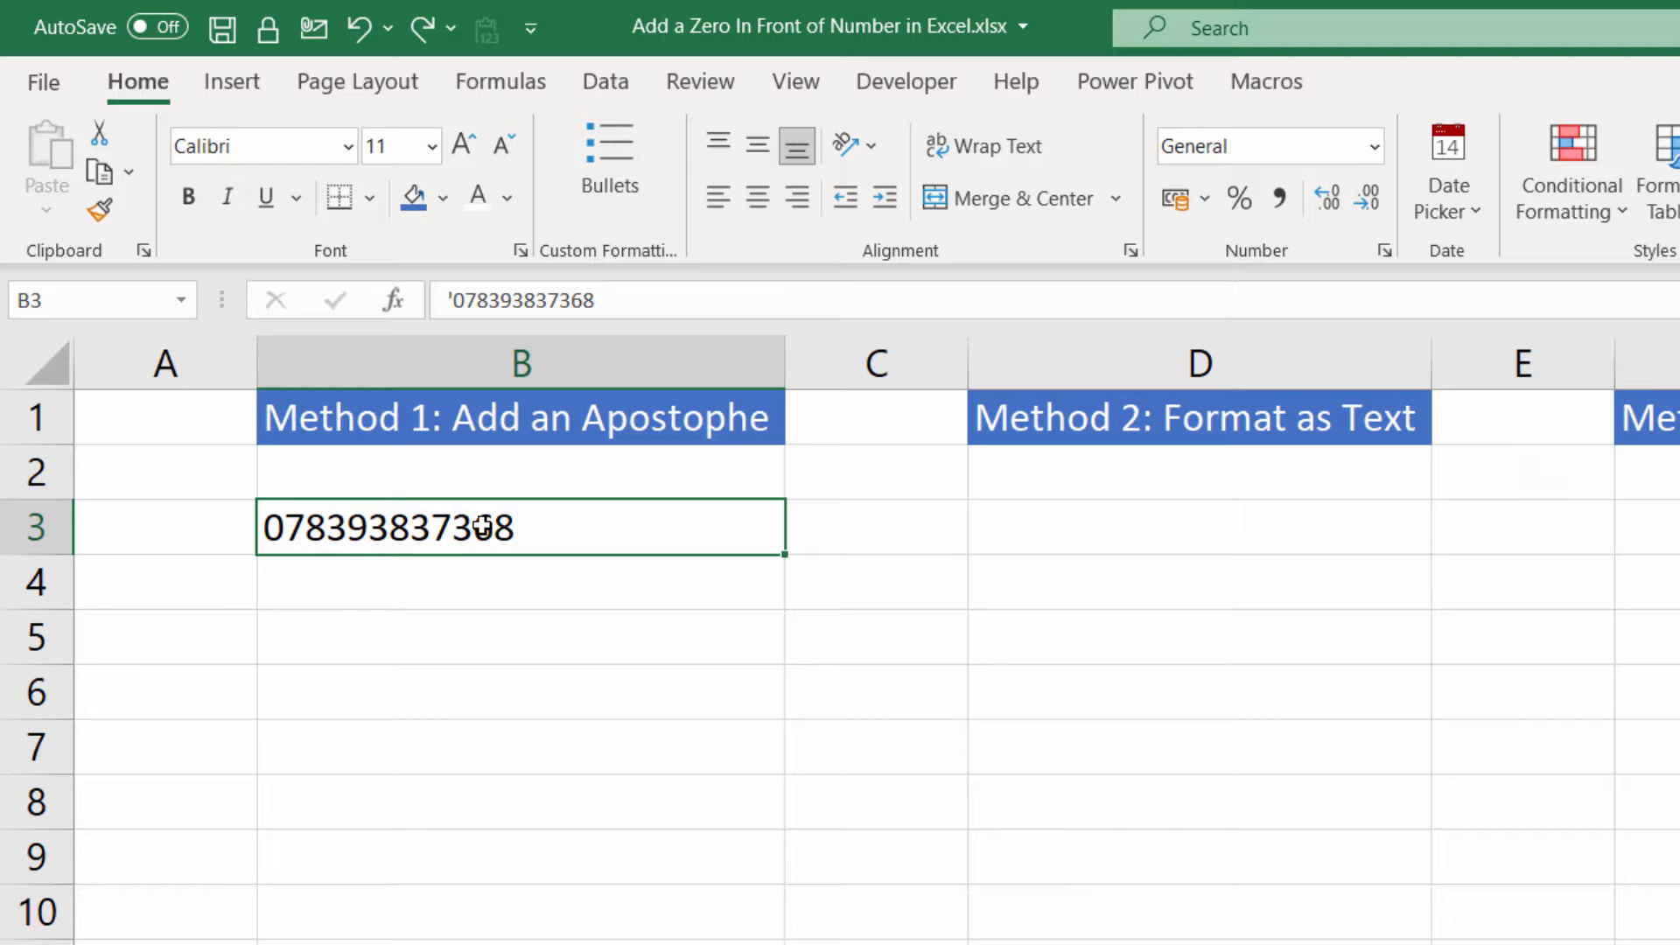
Step: Format cells D3 to D15 under Method 2 as Text
left_click(1170, 537)
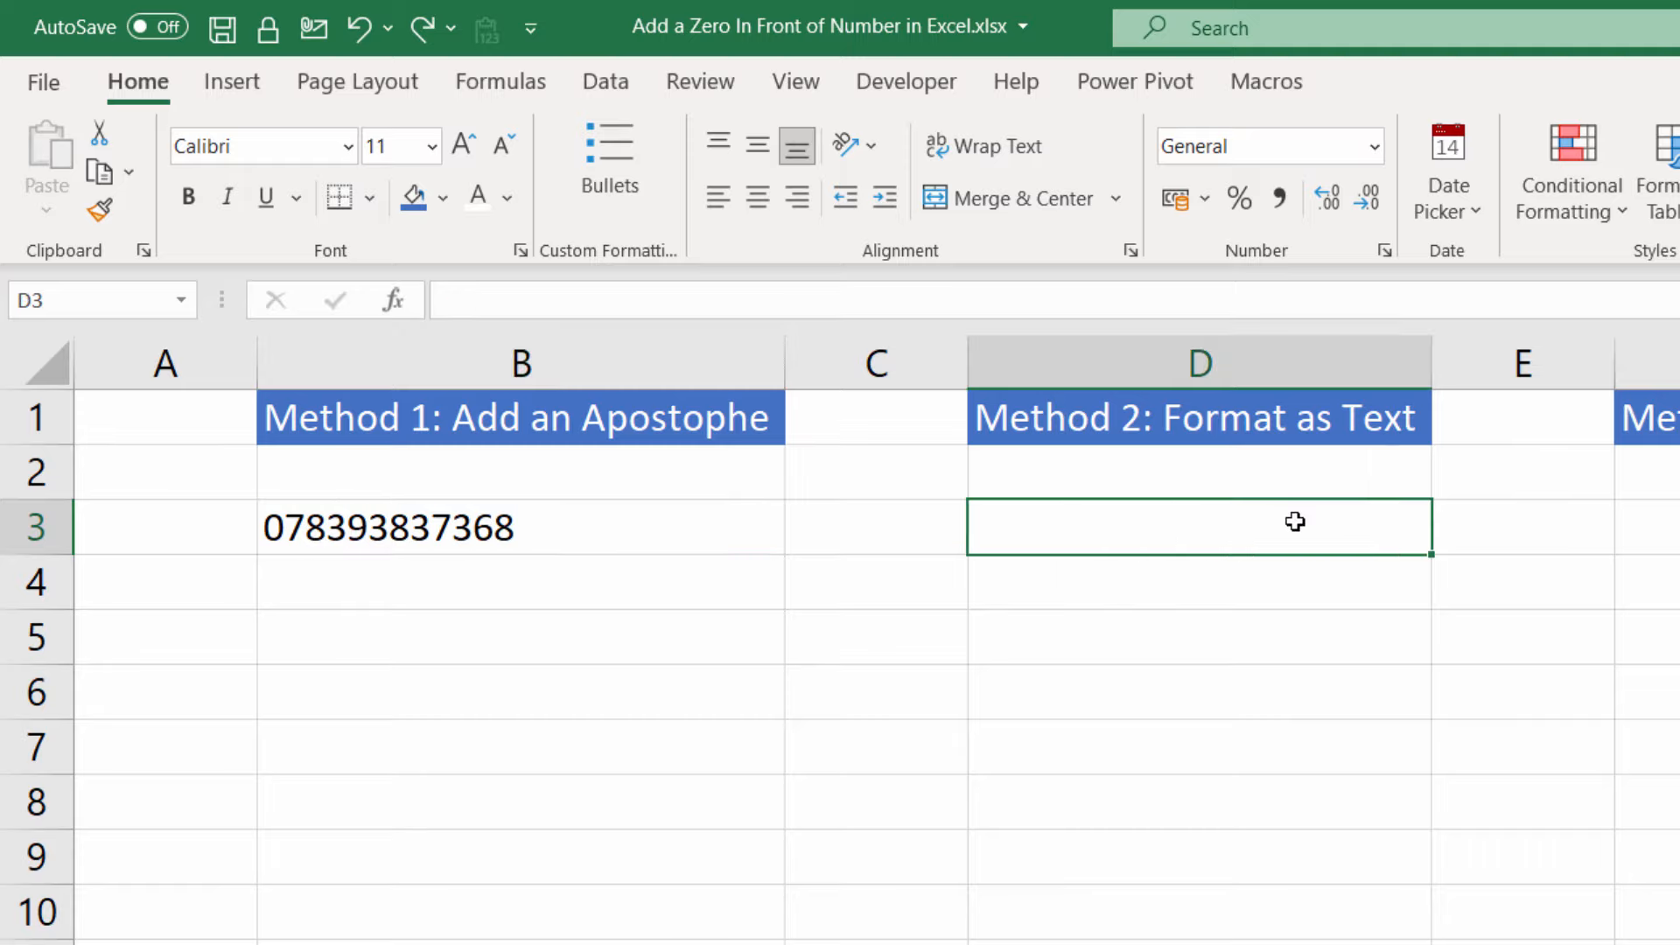
left_click_drag(1295, 523, 1225, 944)
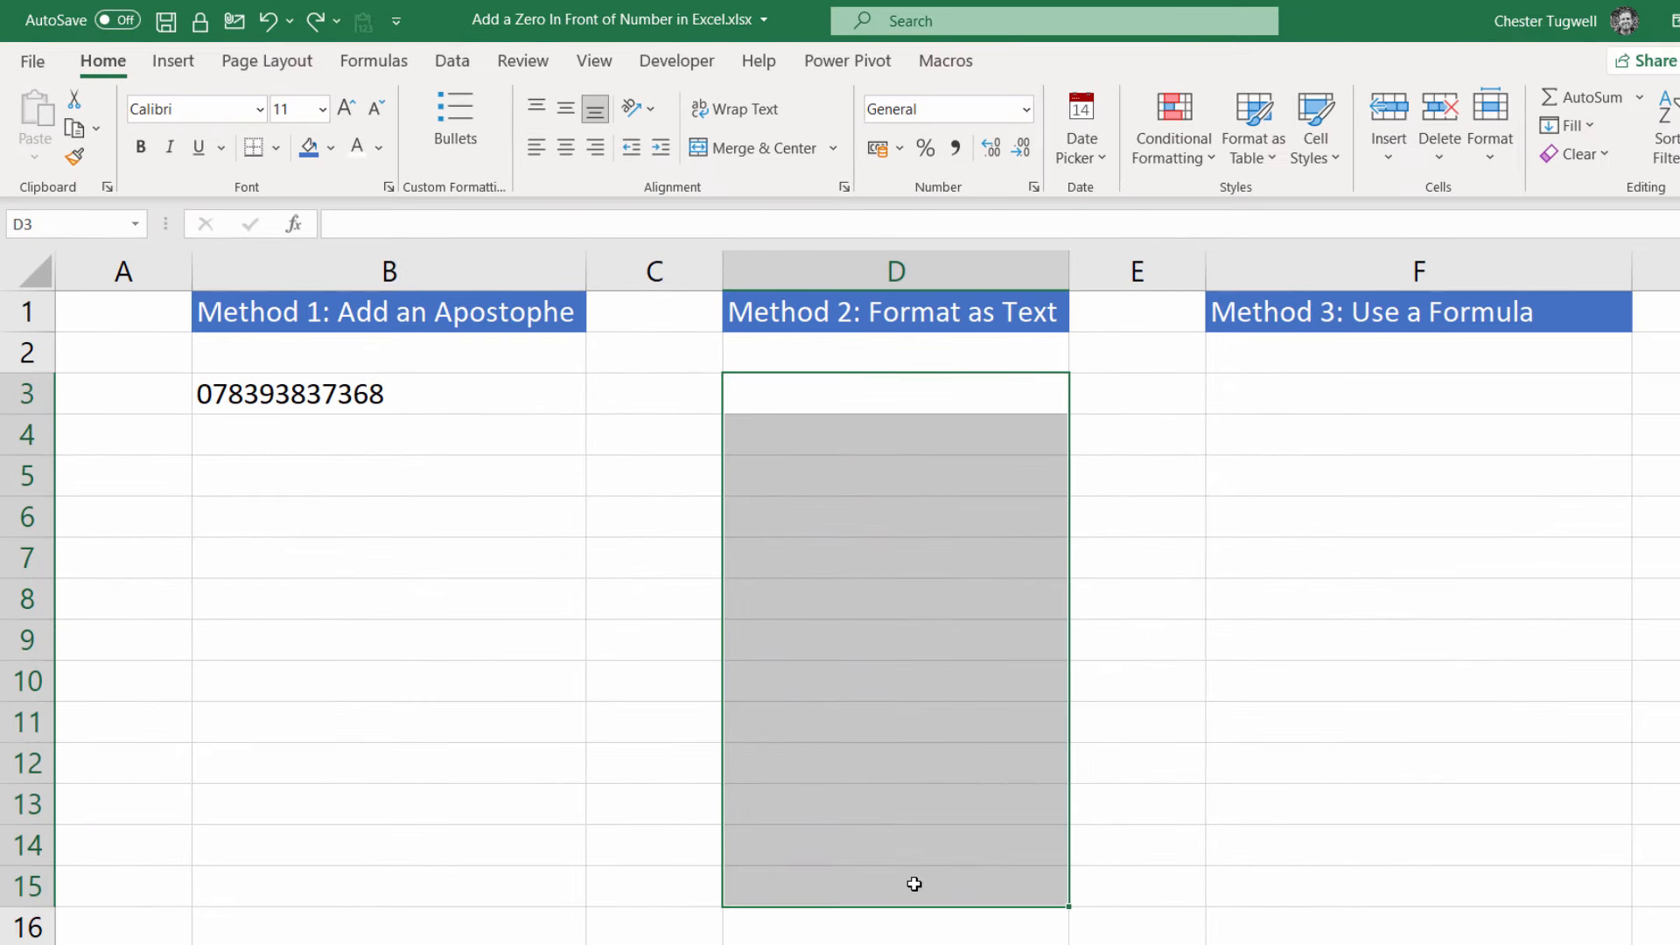
left_click(1026, 109)
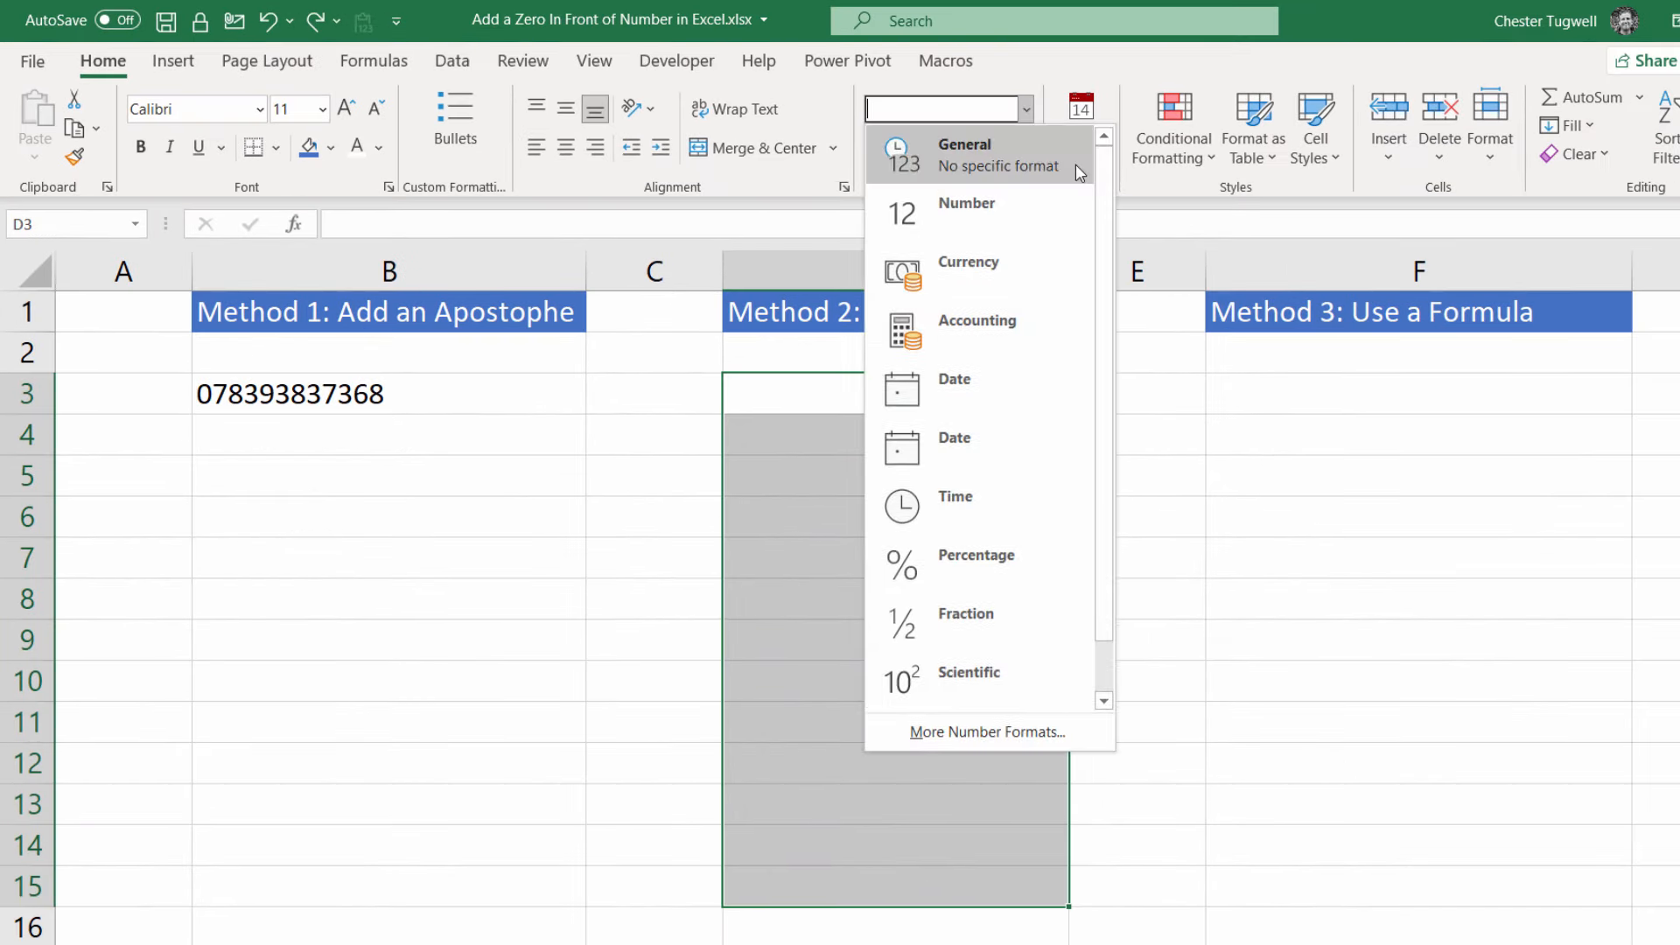
scroll(1108, 230, "down", 1)
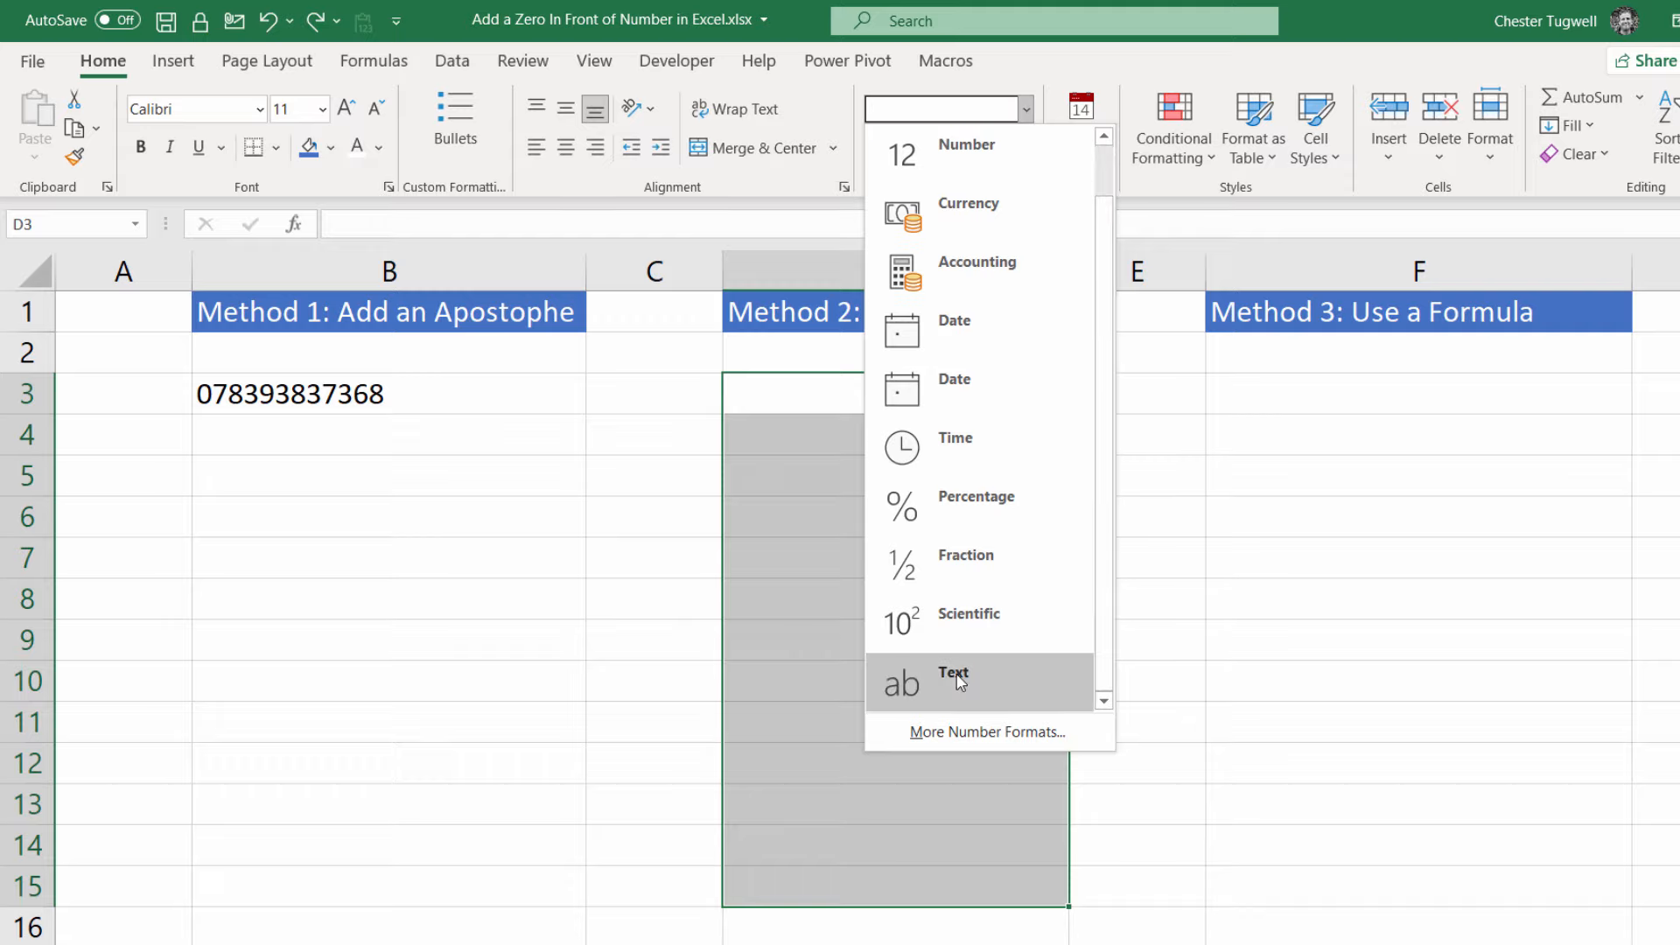
left_click(959, 682)
Step: Enter 09833 in D3 and 000083783 in D4
left_click(848, 400)
type("0")
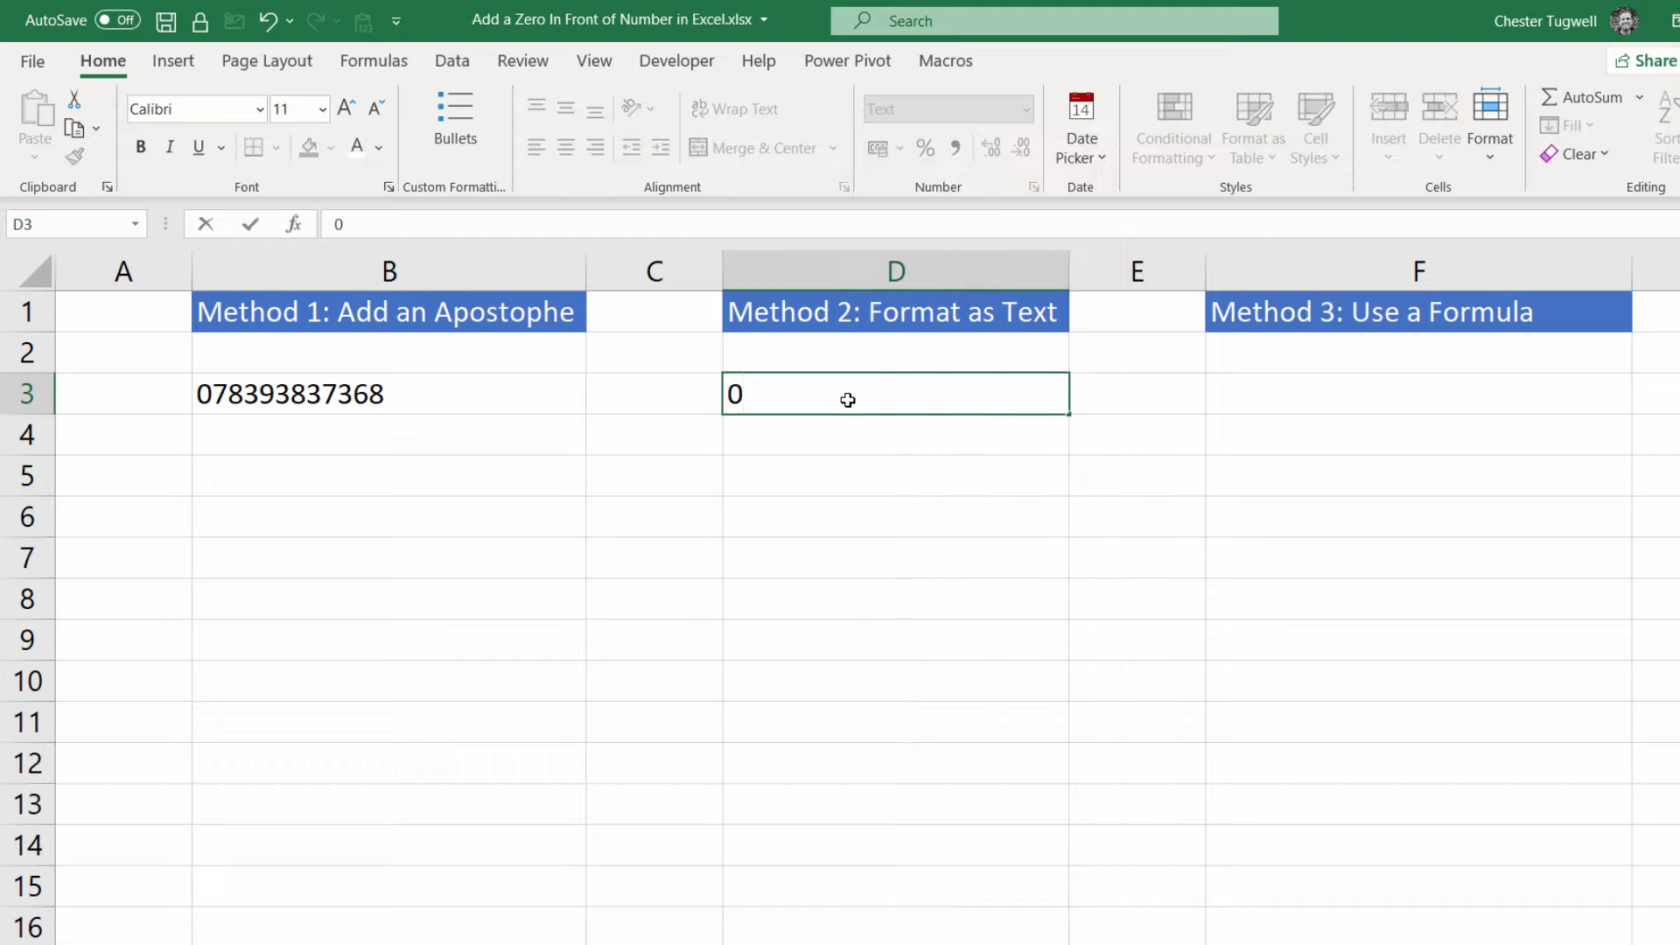
type("9833")
key("Return")
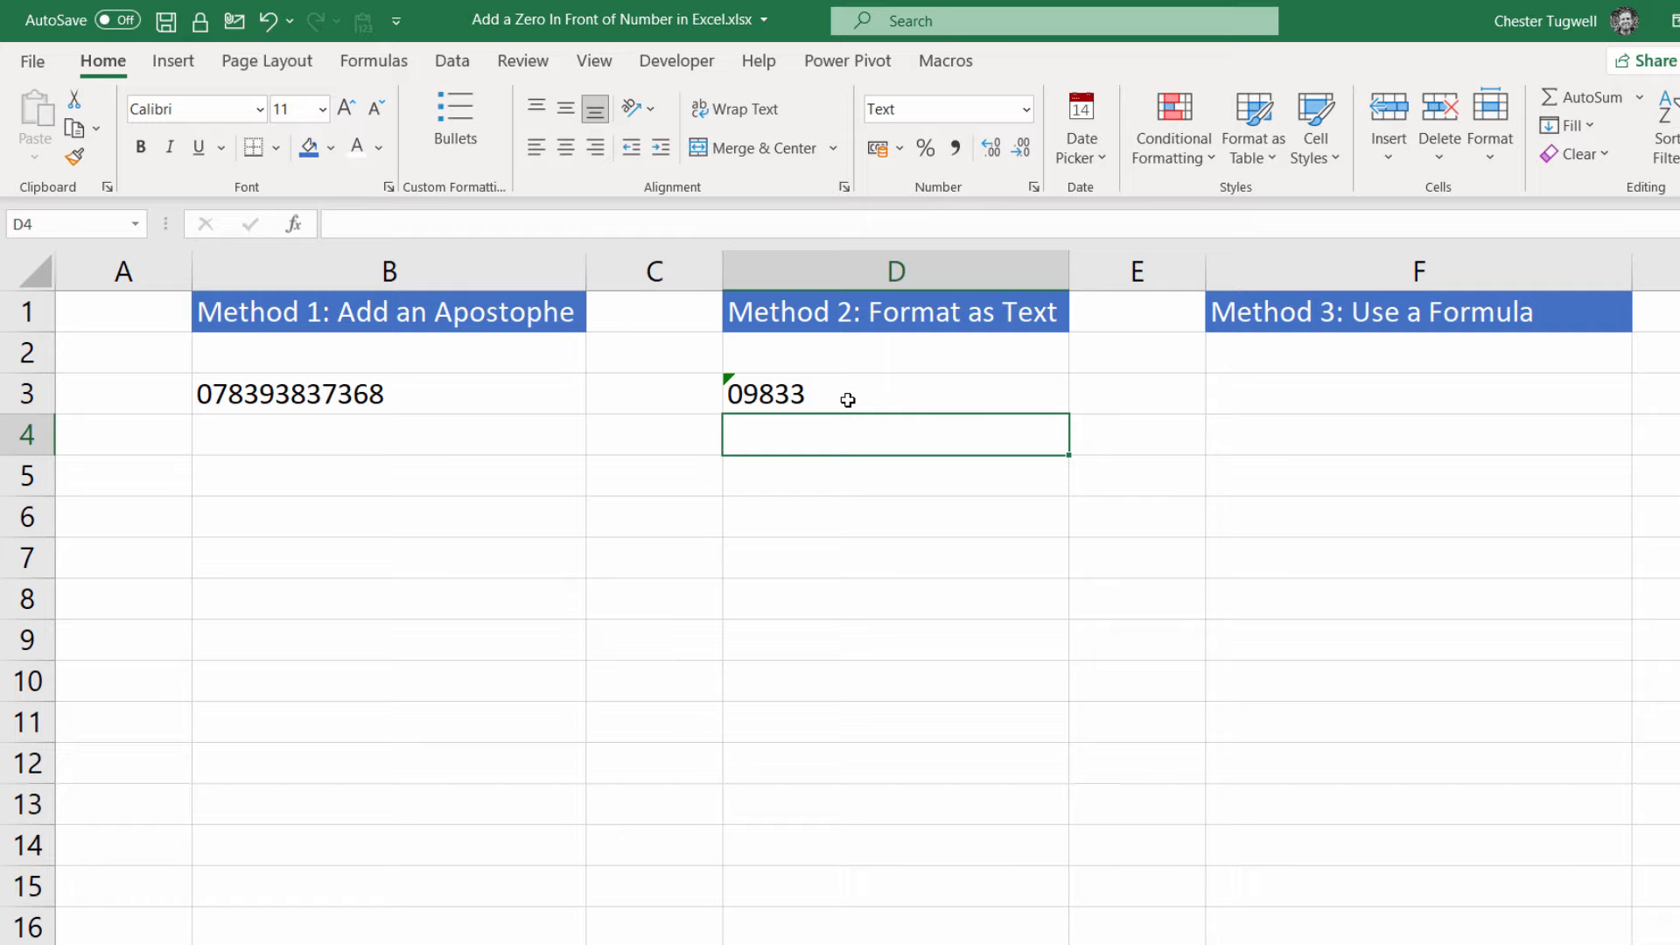
type("0000")
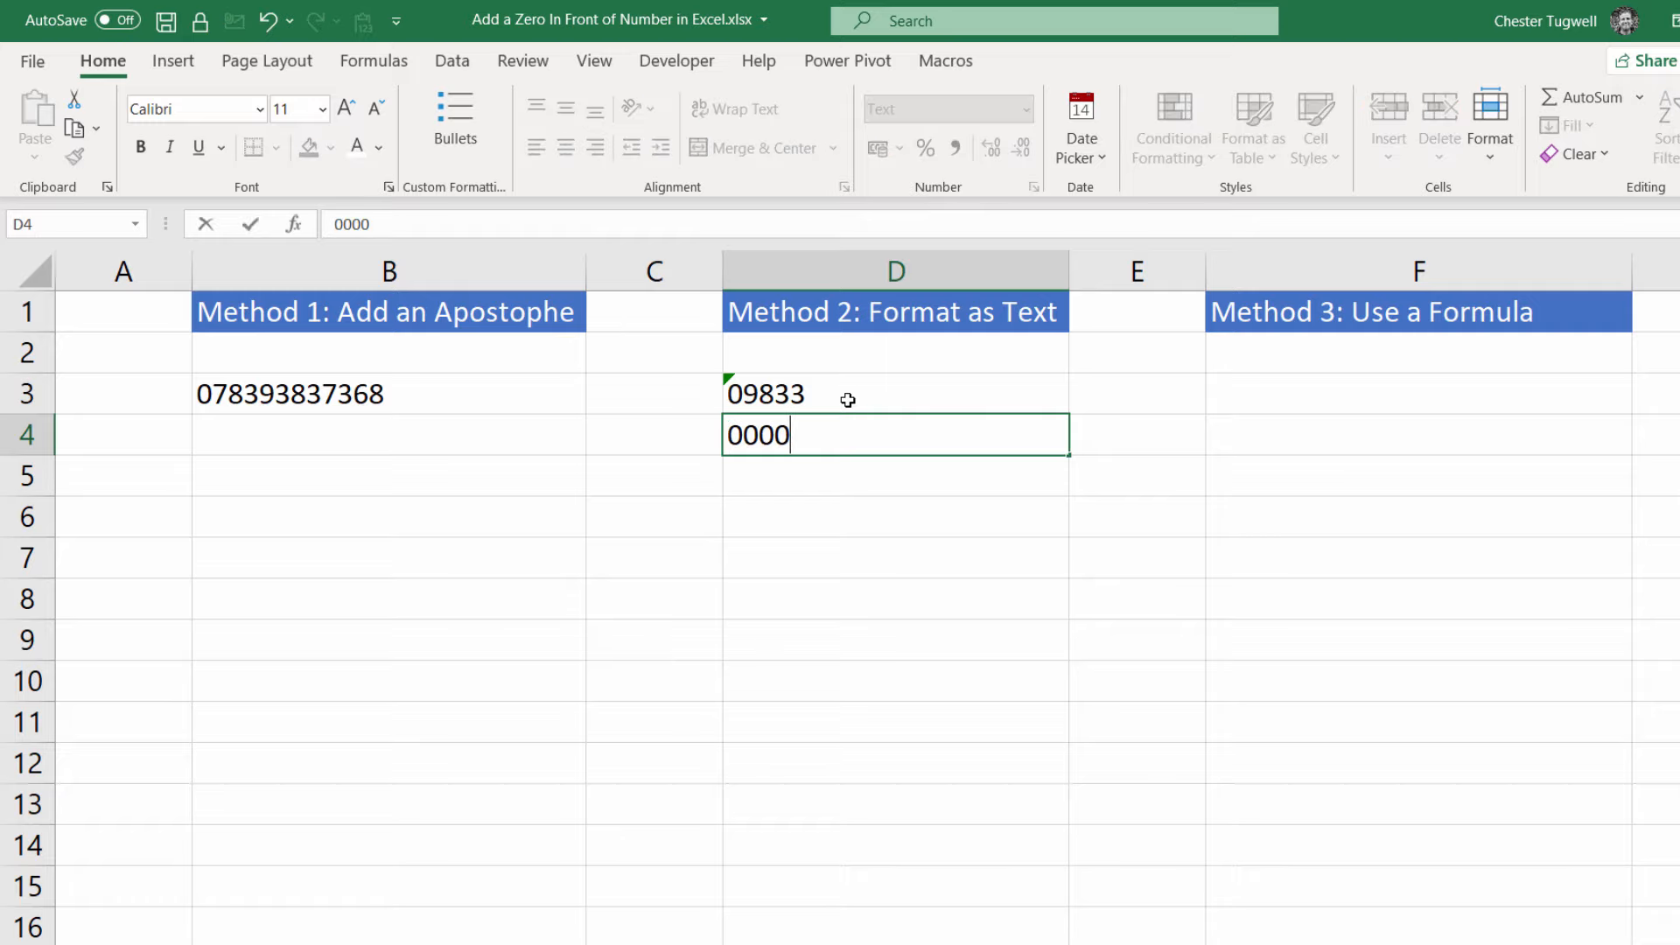
type("83783")
key("Return")
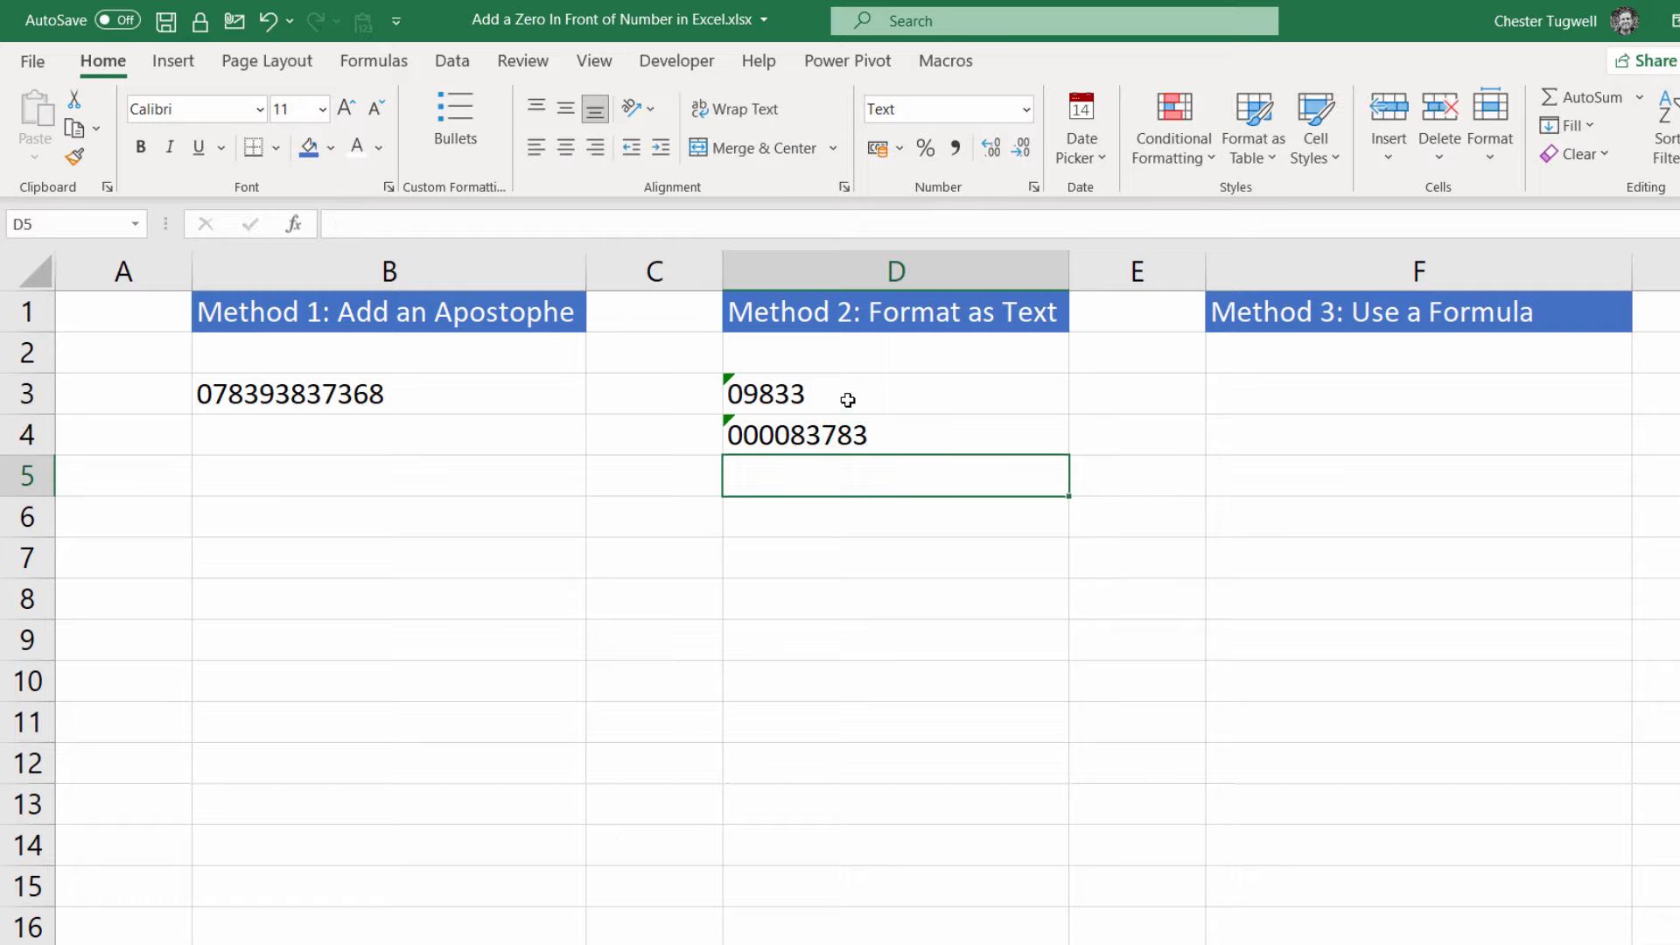
Step: Ignore the number-stored-as-text errors on cells D3 and D4
left_click_drag(735, 381, 738, 421)
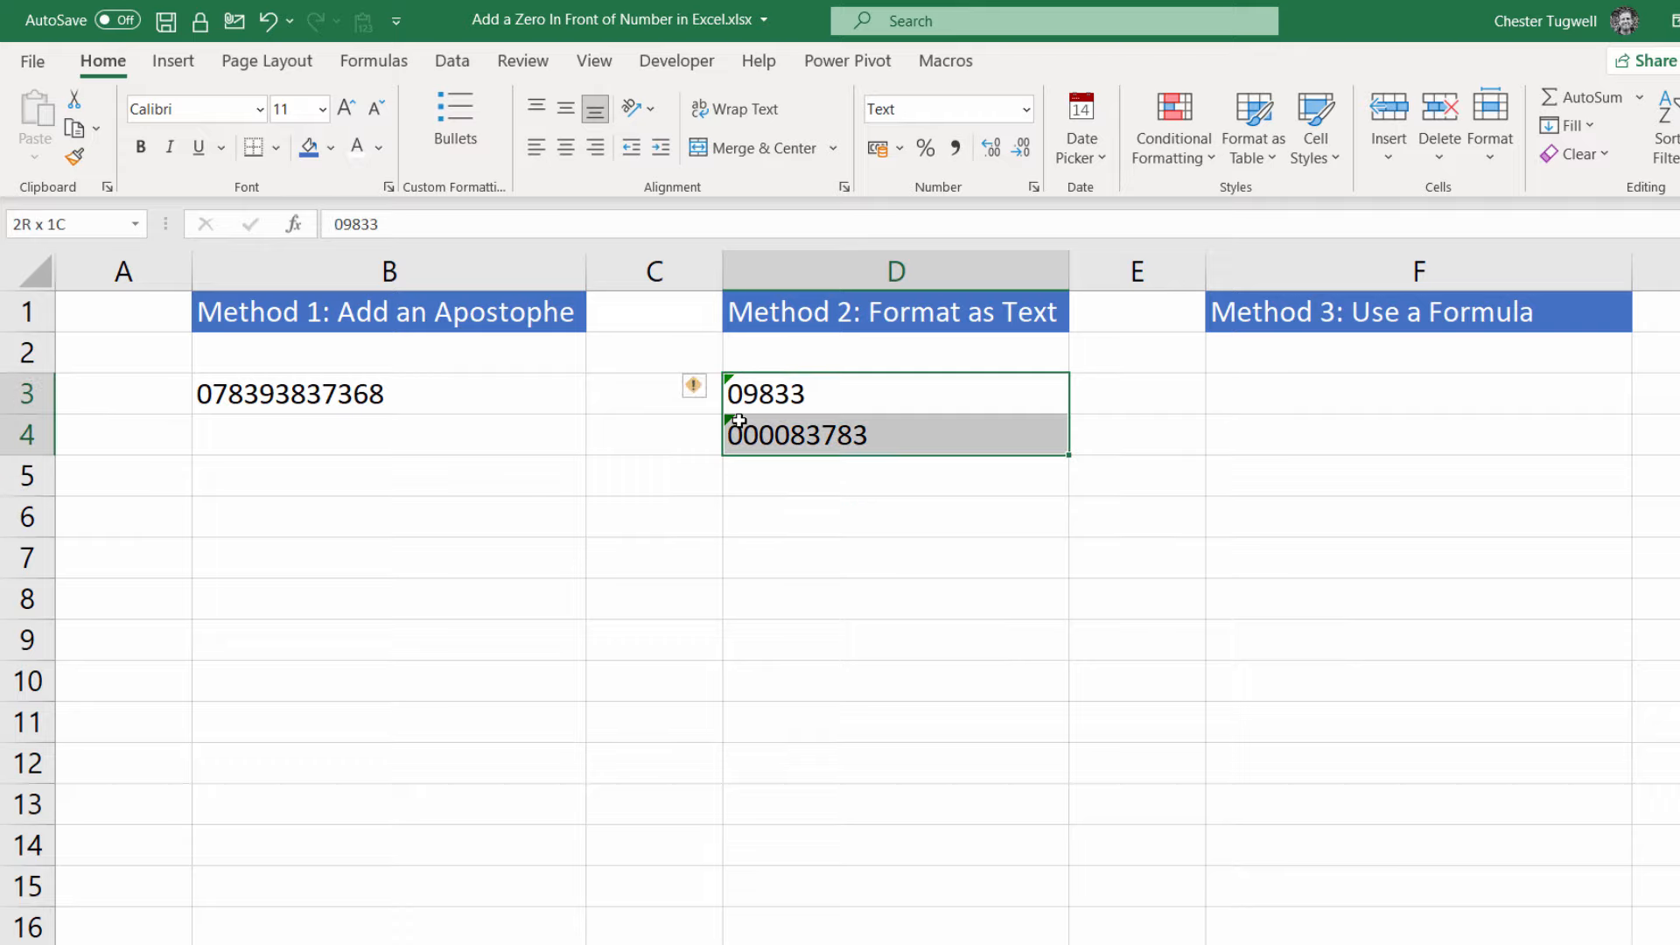
left_click(694, 386)
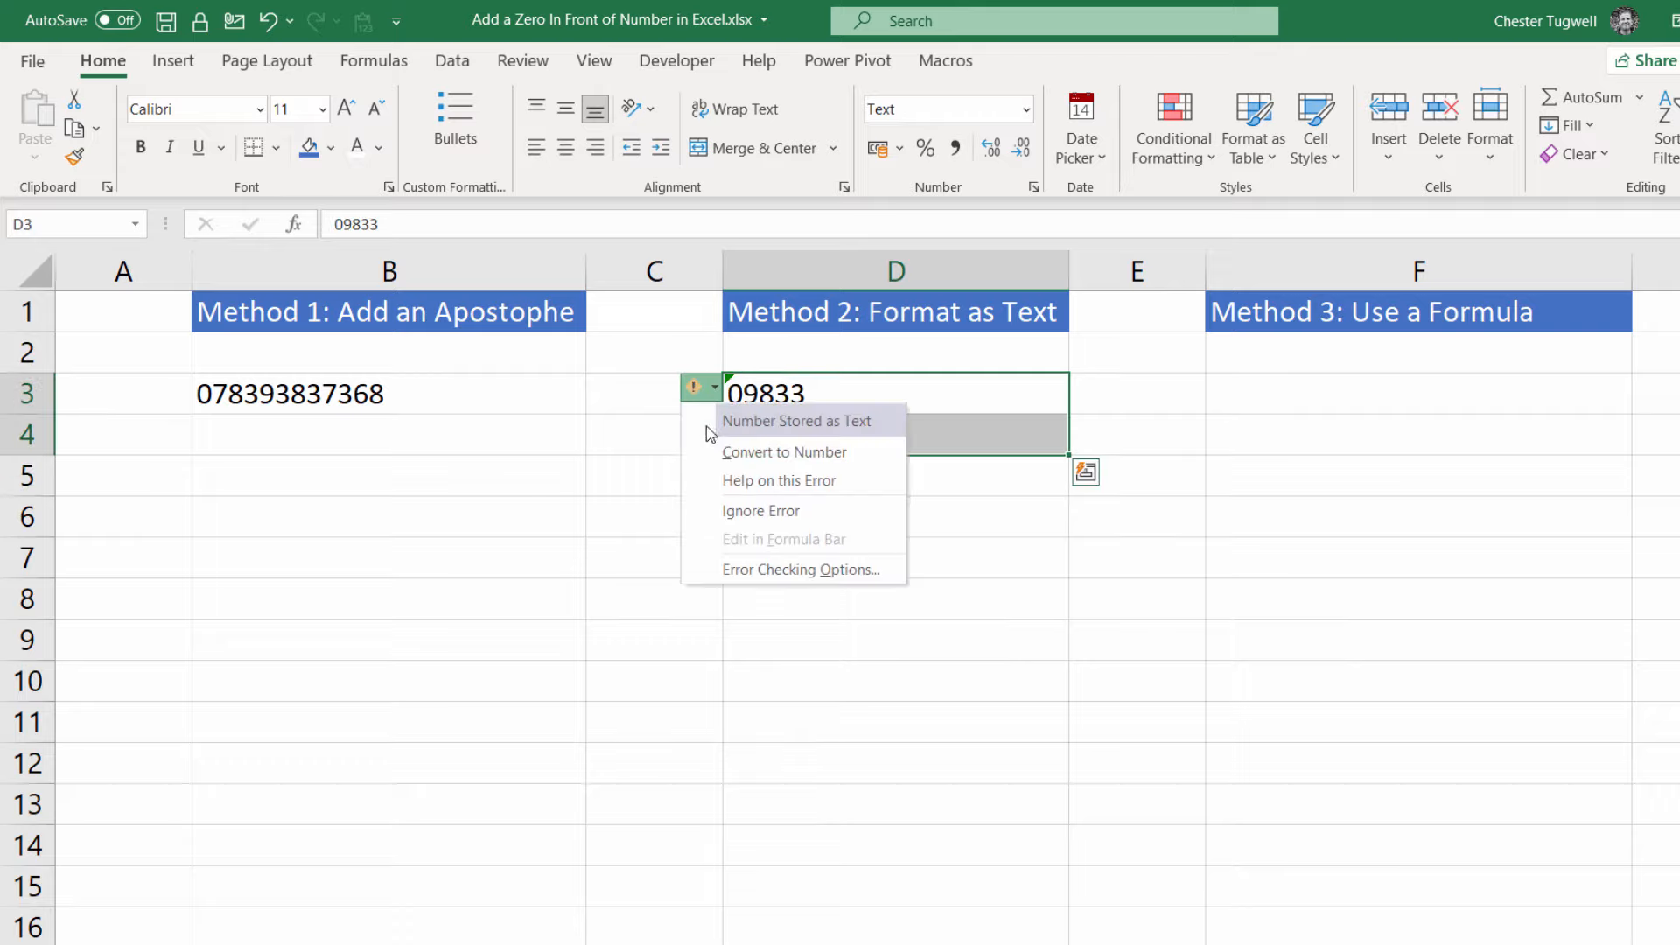
left_click(730, 515)
Step: Enter the formula =ROW() in F3 under Method 3
scroll(731, 519, "right", 3)
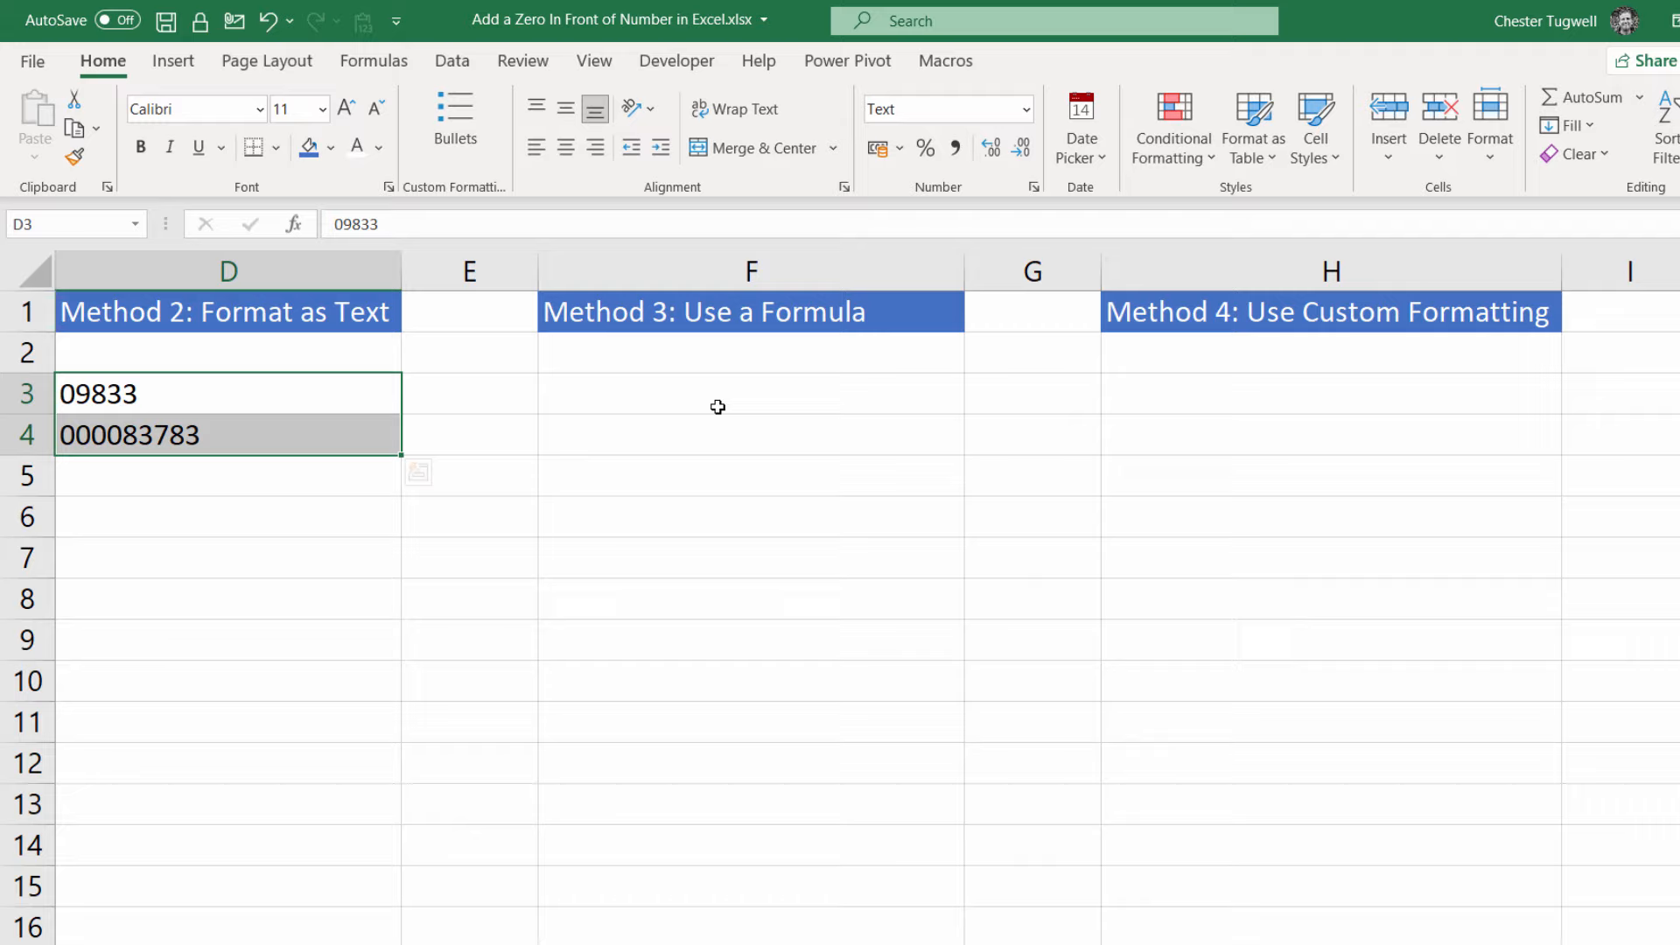
left_click(718, 407)
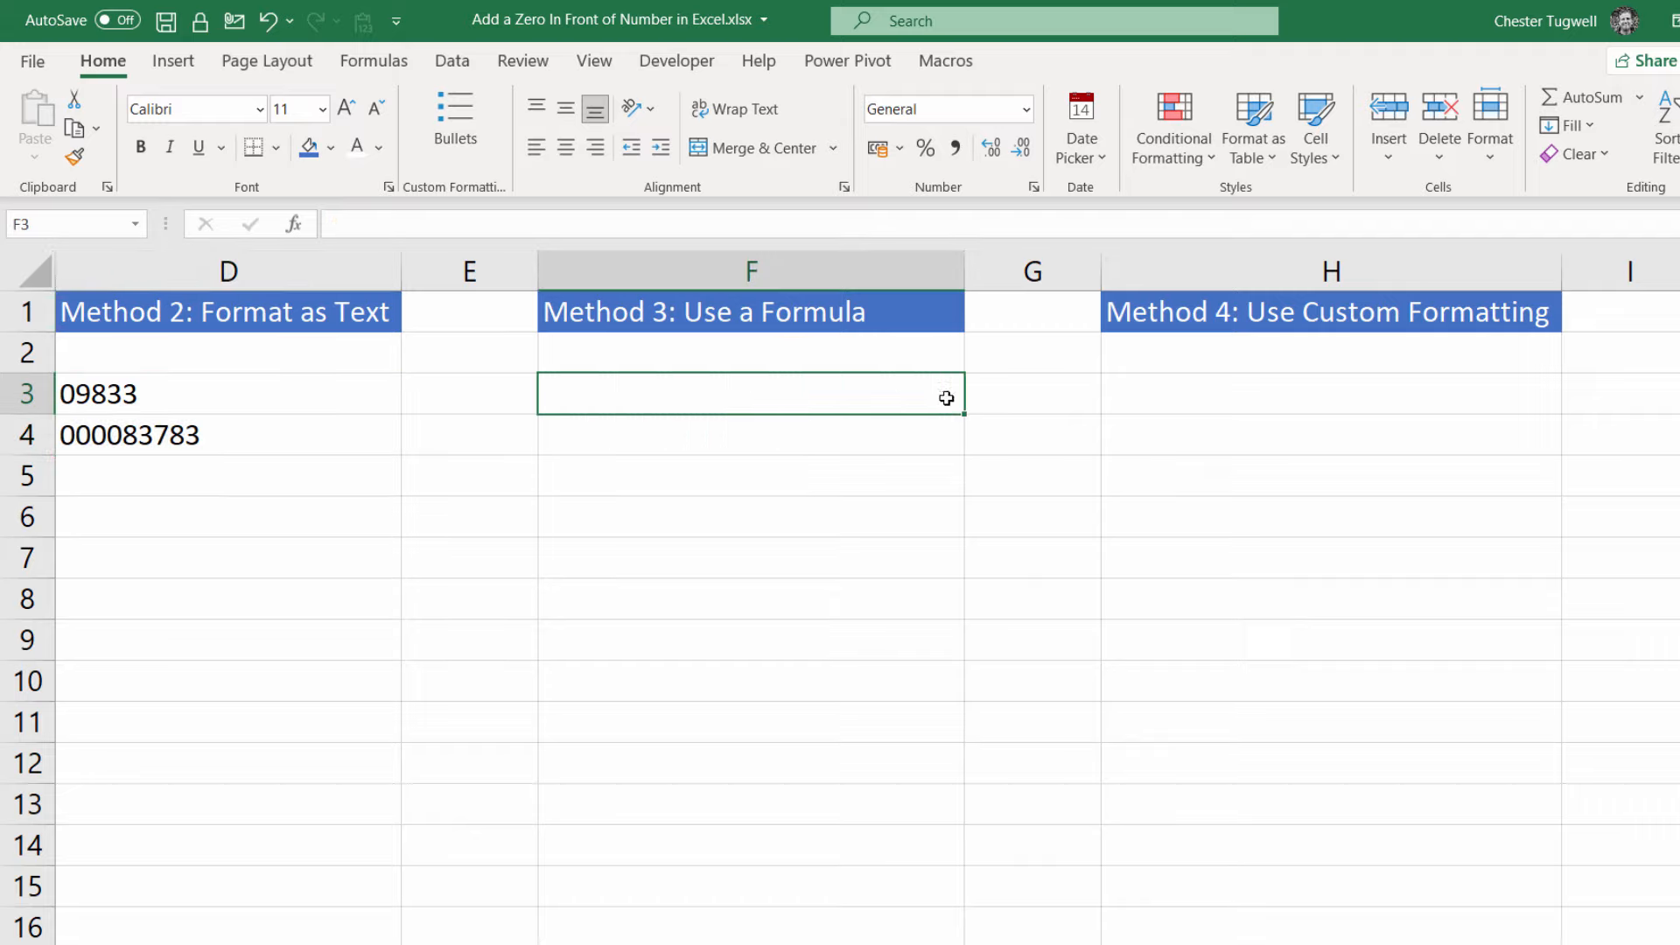
type("=row")
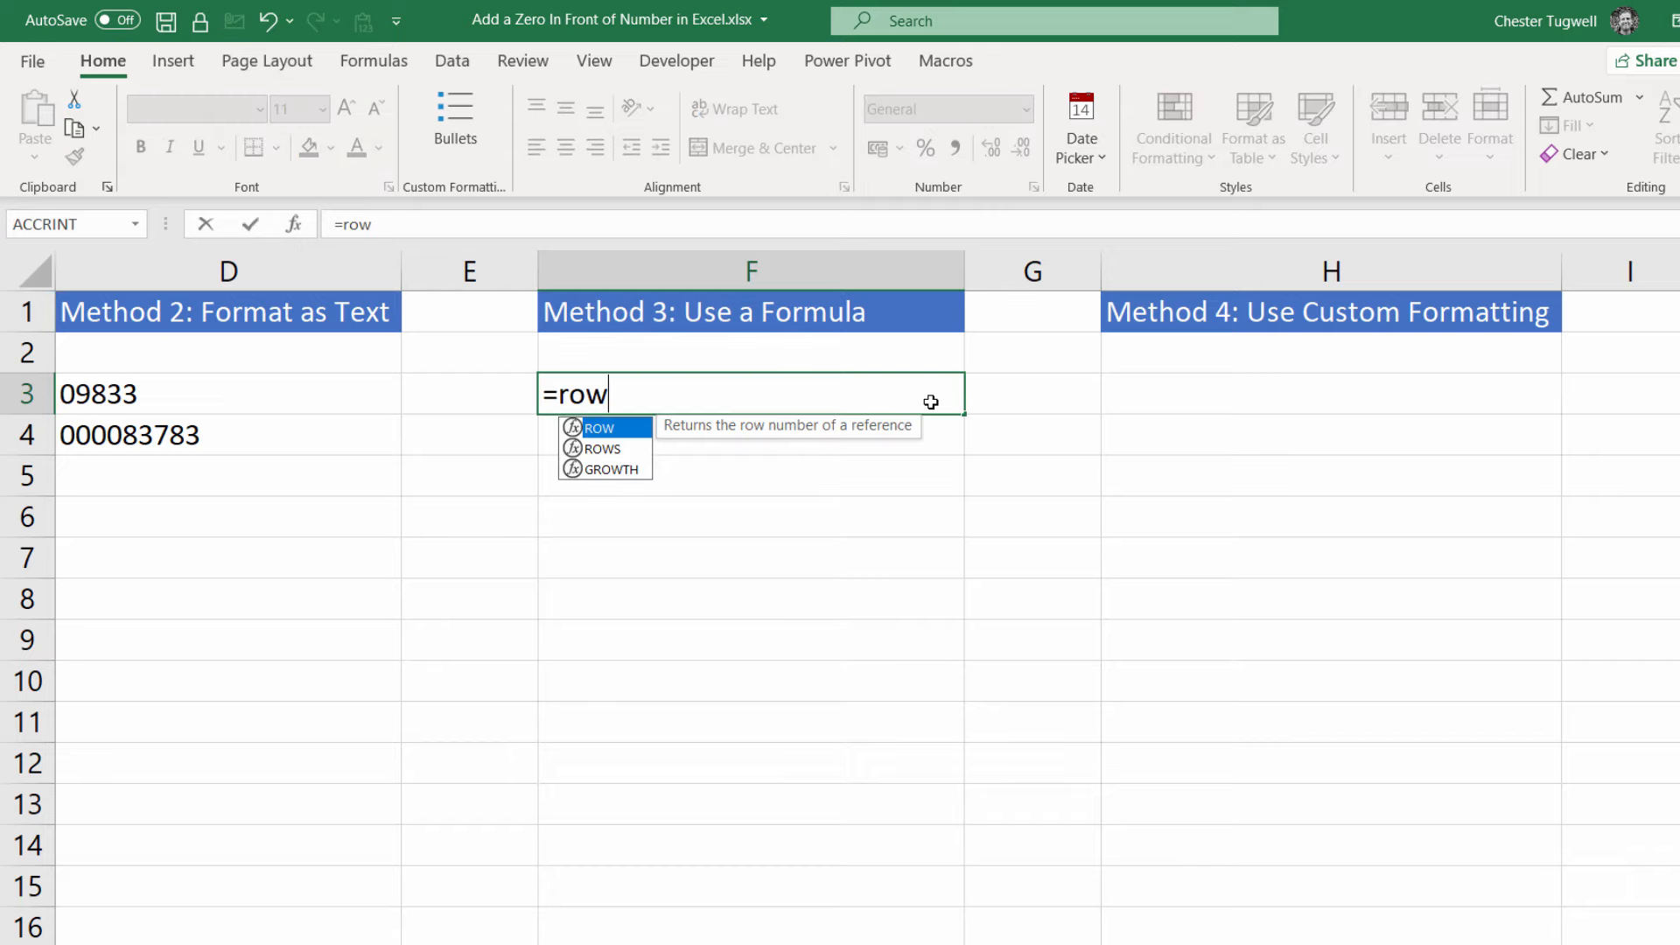
type("(")
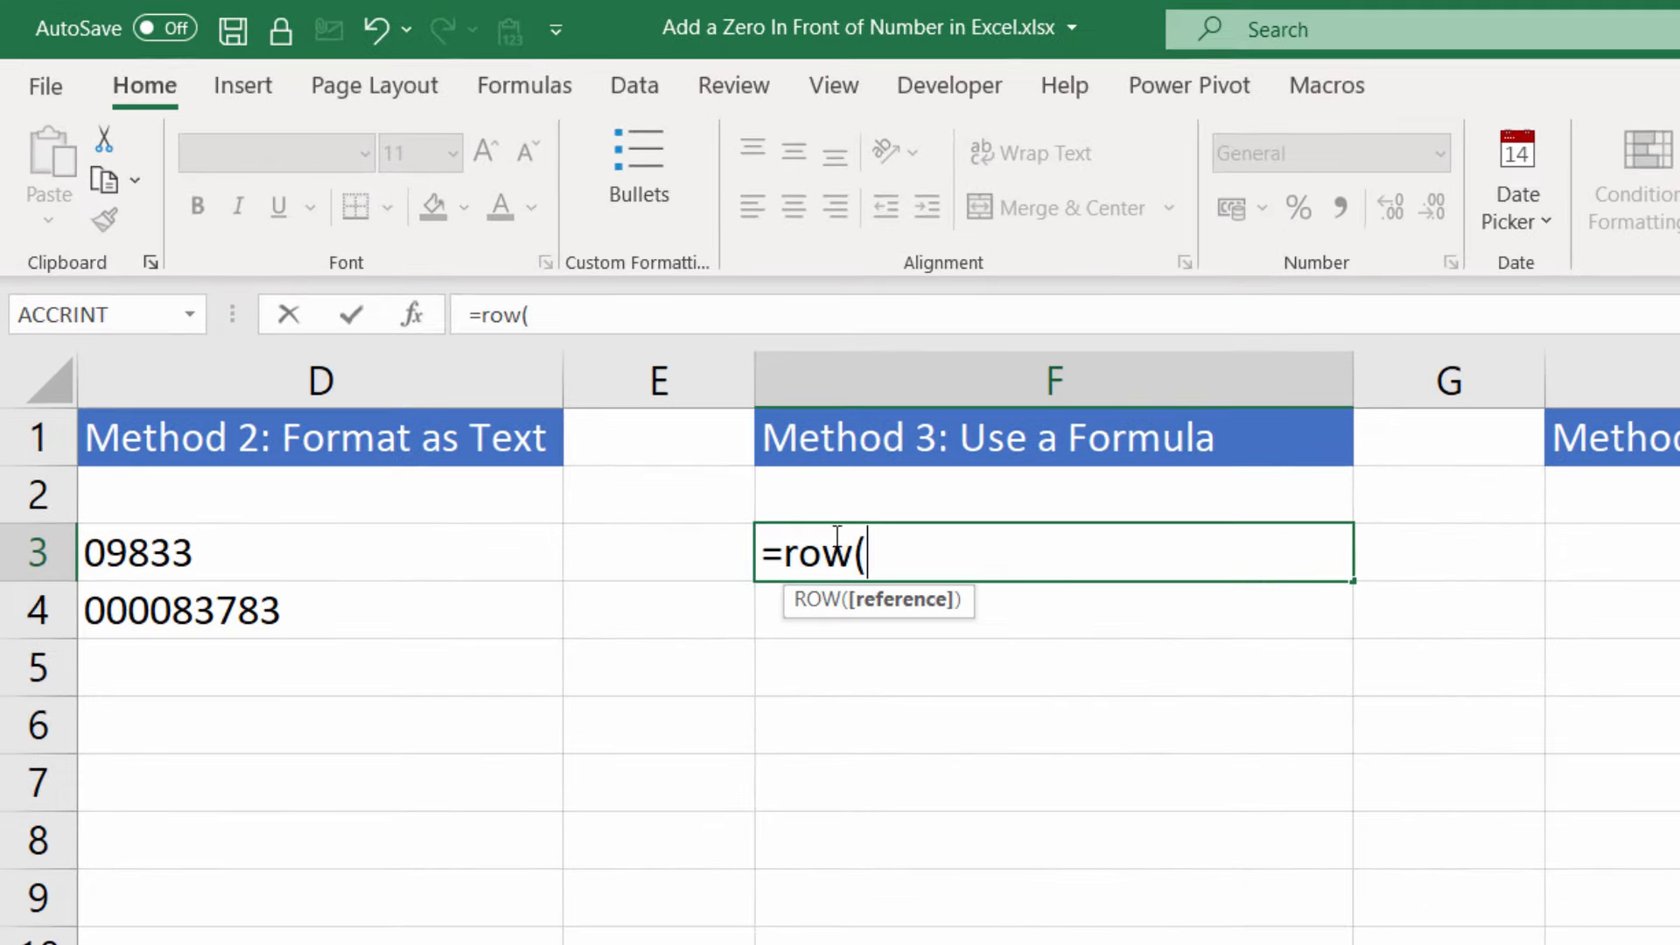
type(")")
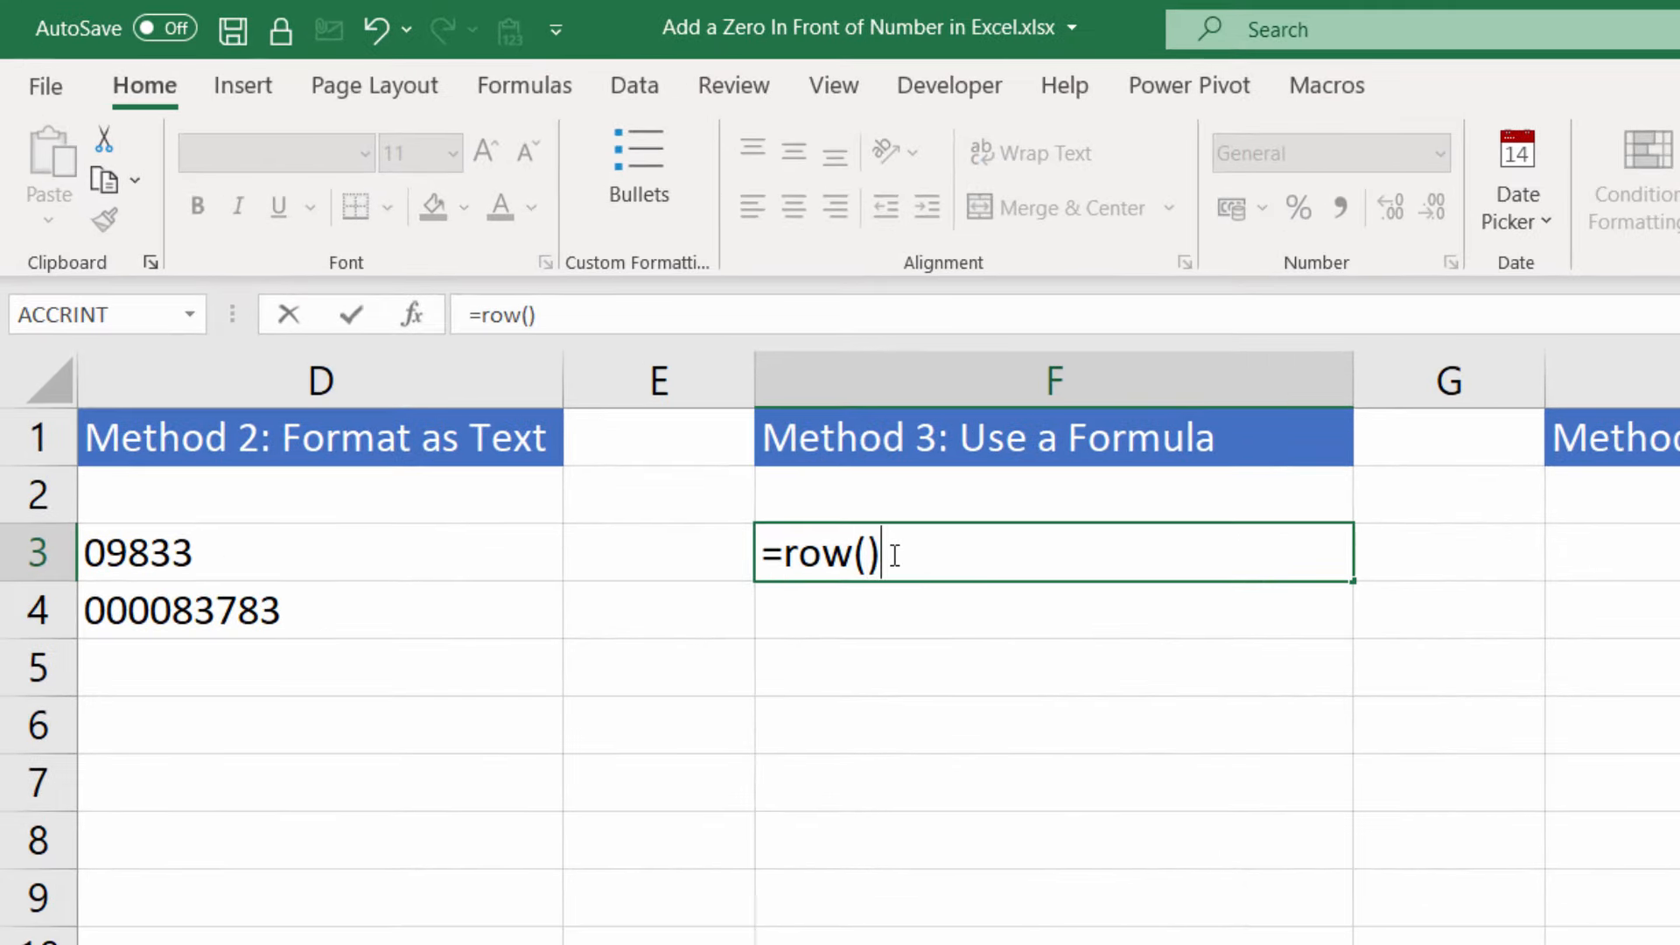
key("Return")
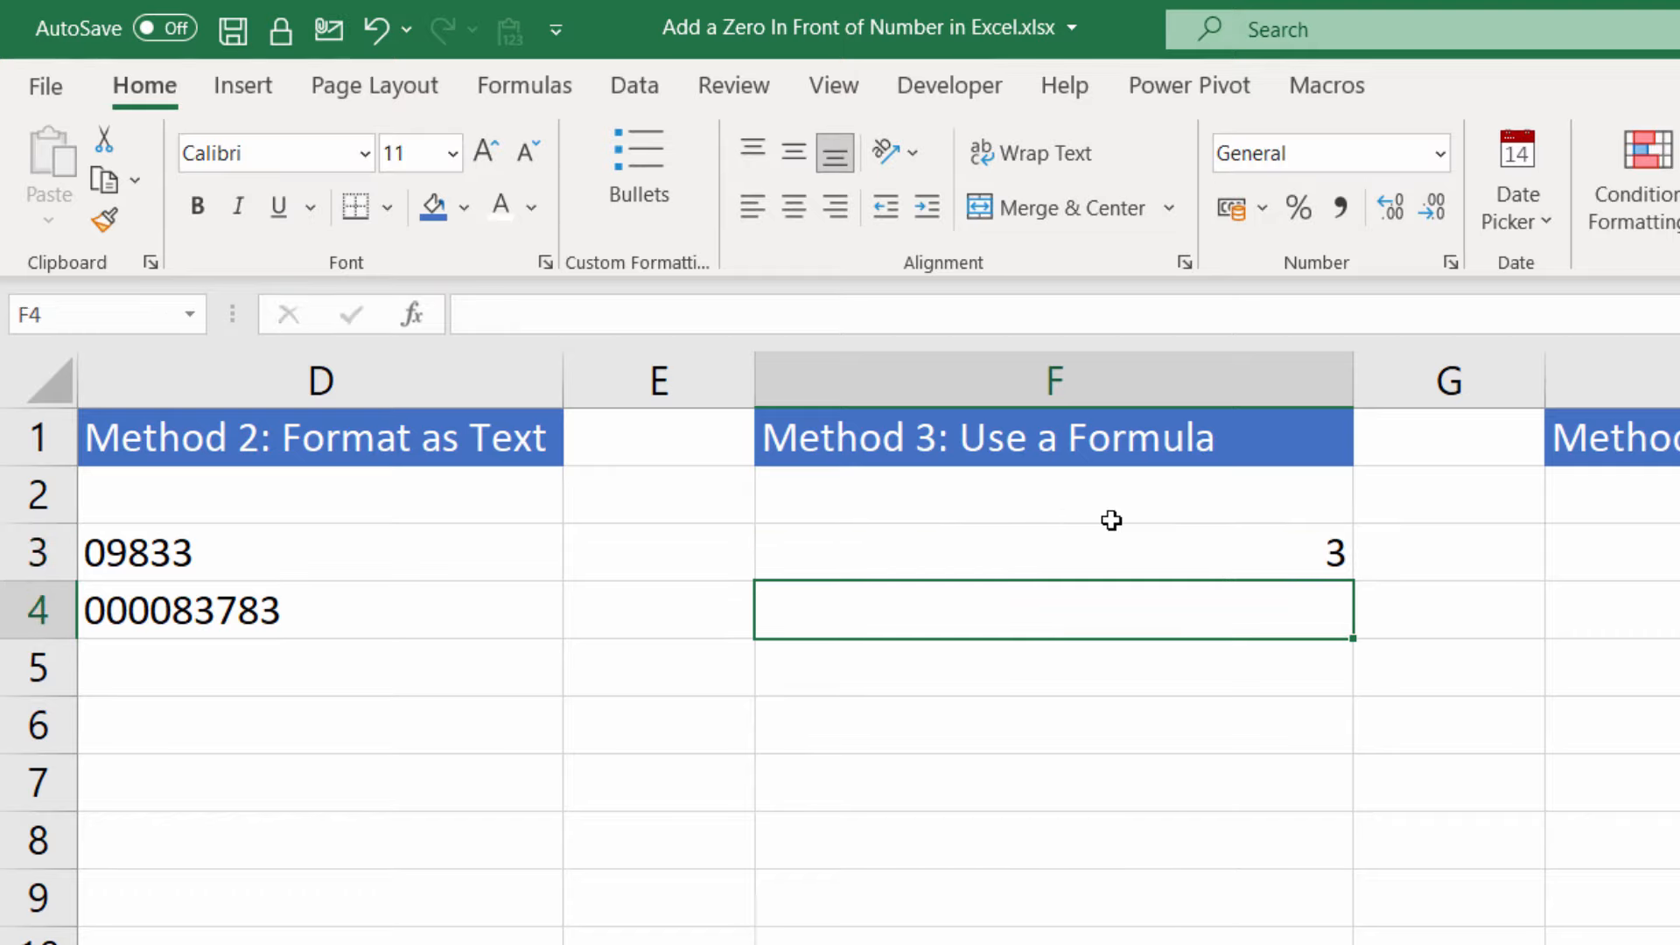
Step: Change the formula in F3 to =ROW(A1) so it references cell A1
left_click(1180, 550)
double_click(1179, 551)
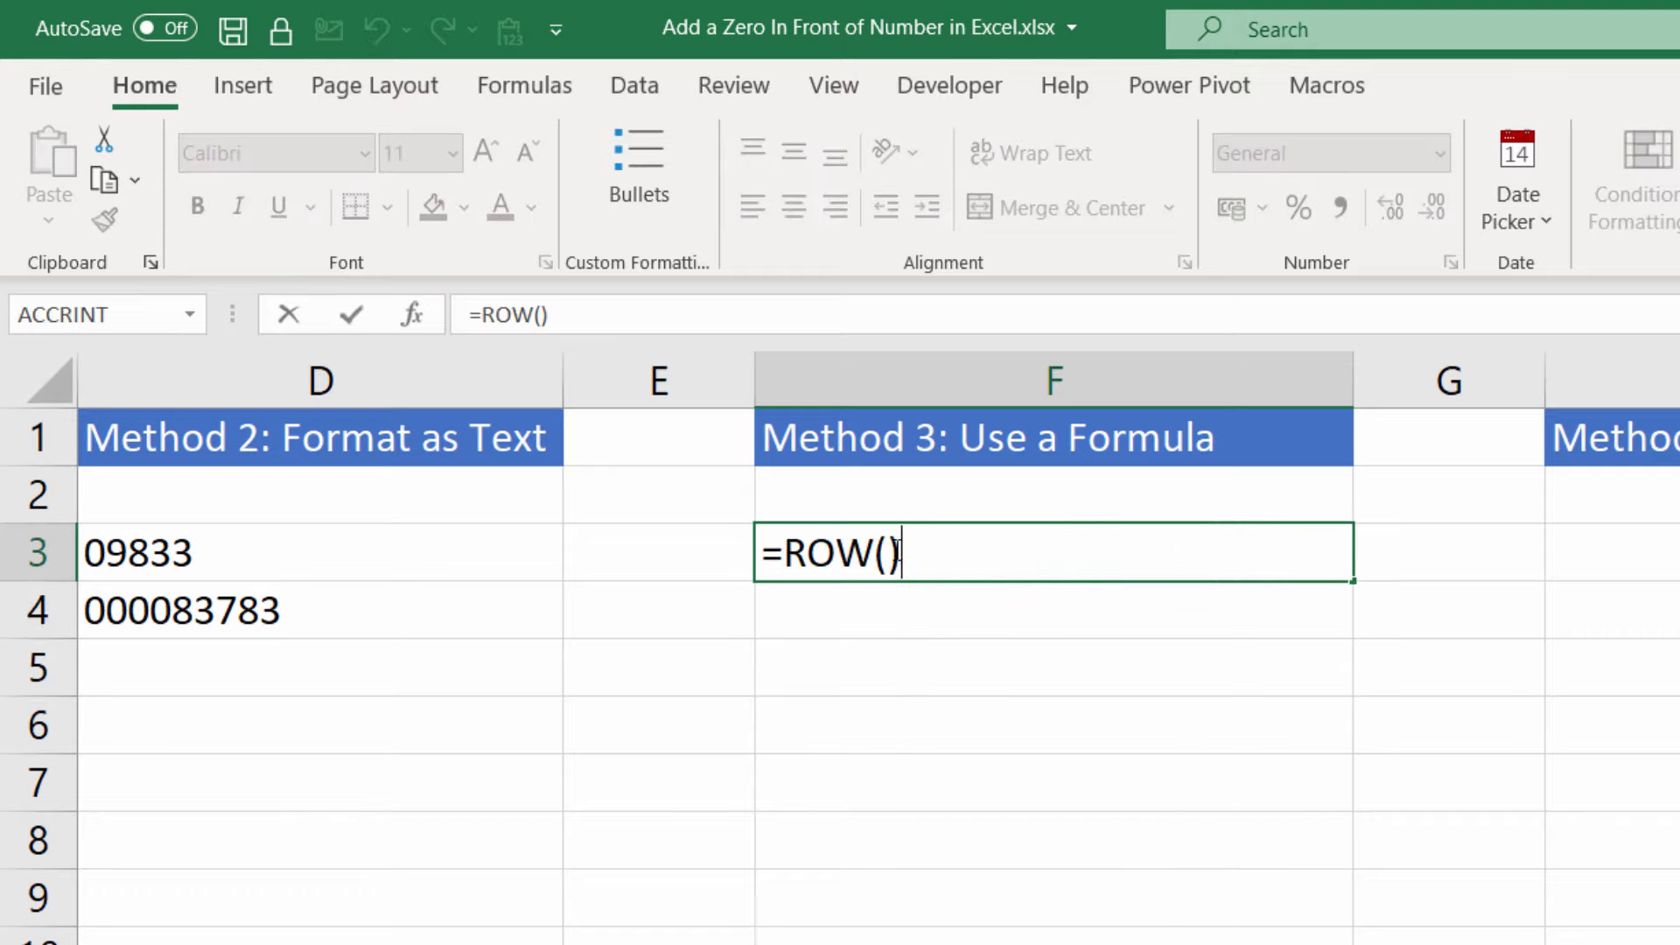
key("BackSpace")
type("a1")
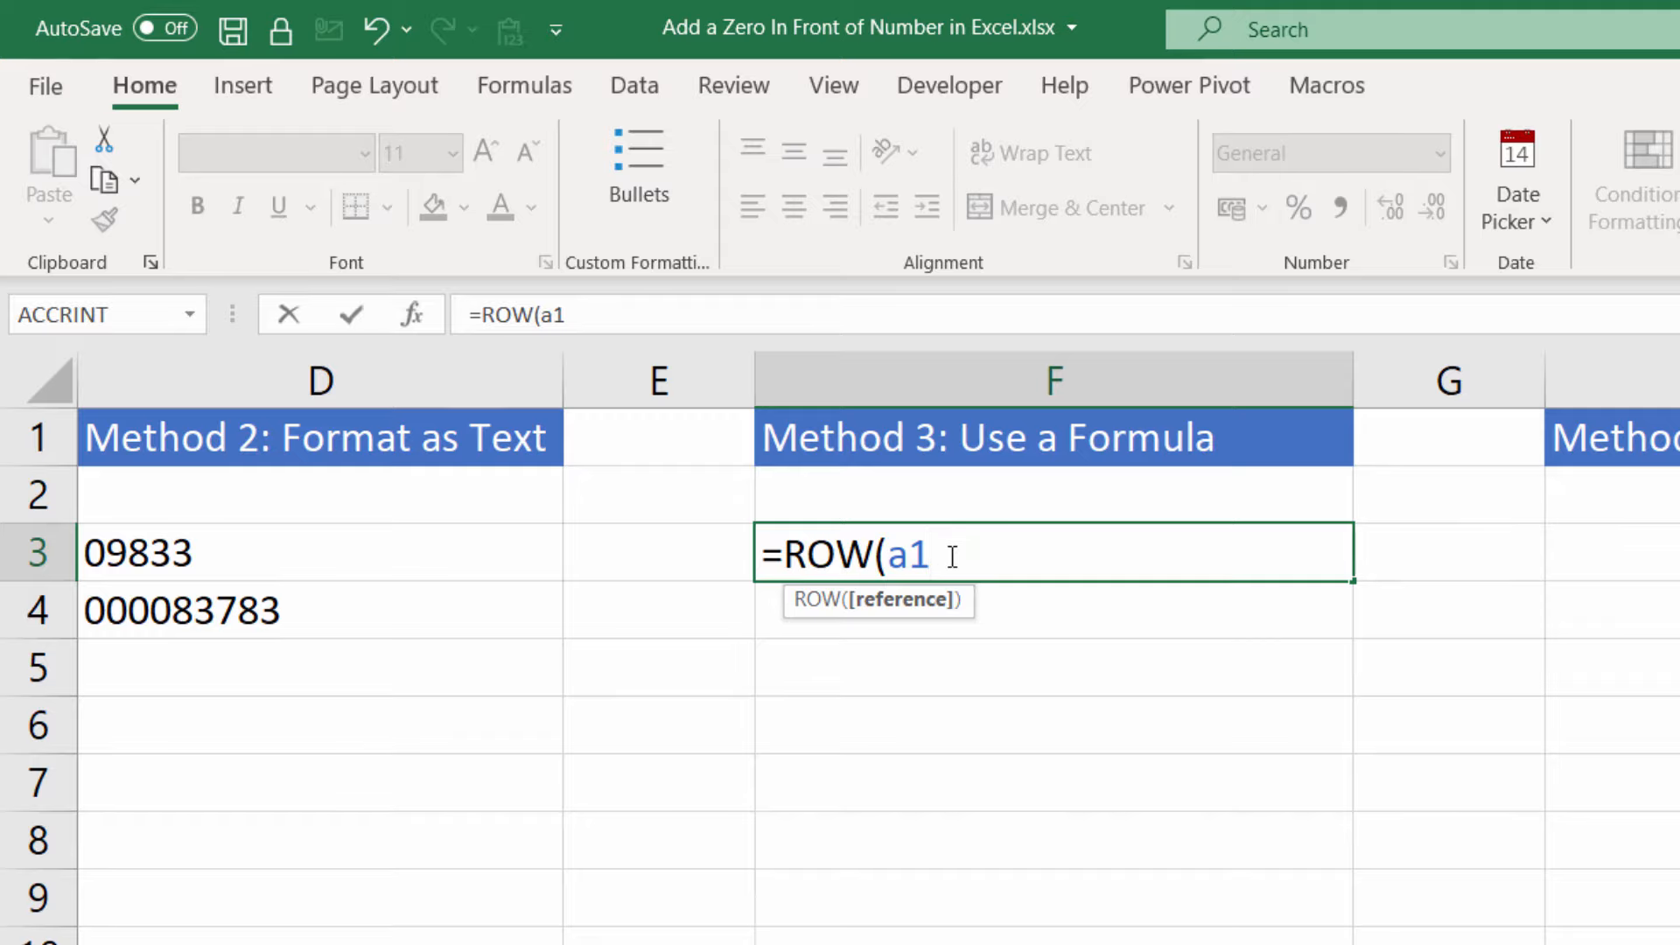
type(")")
key("Return")
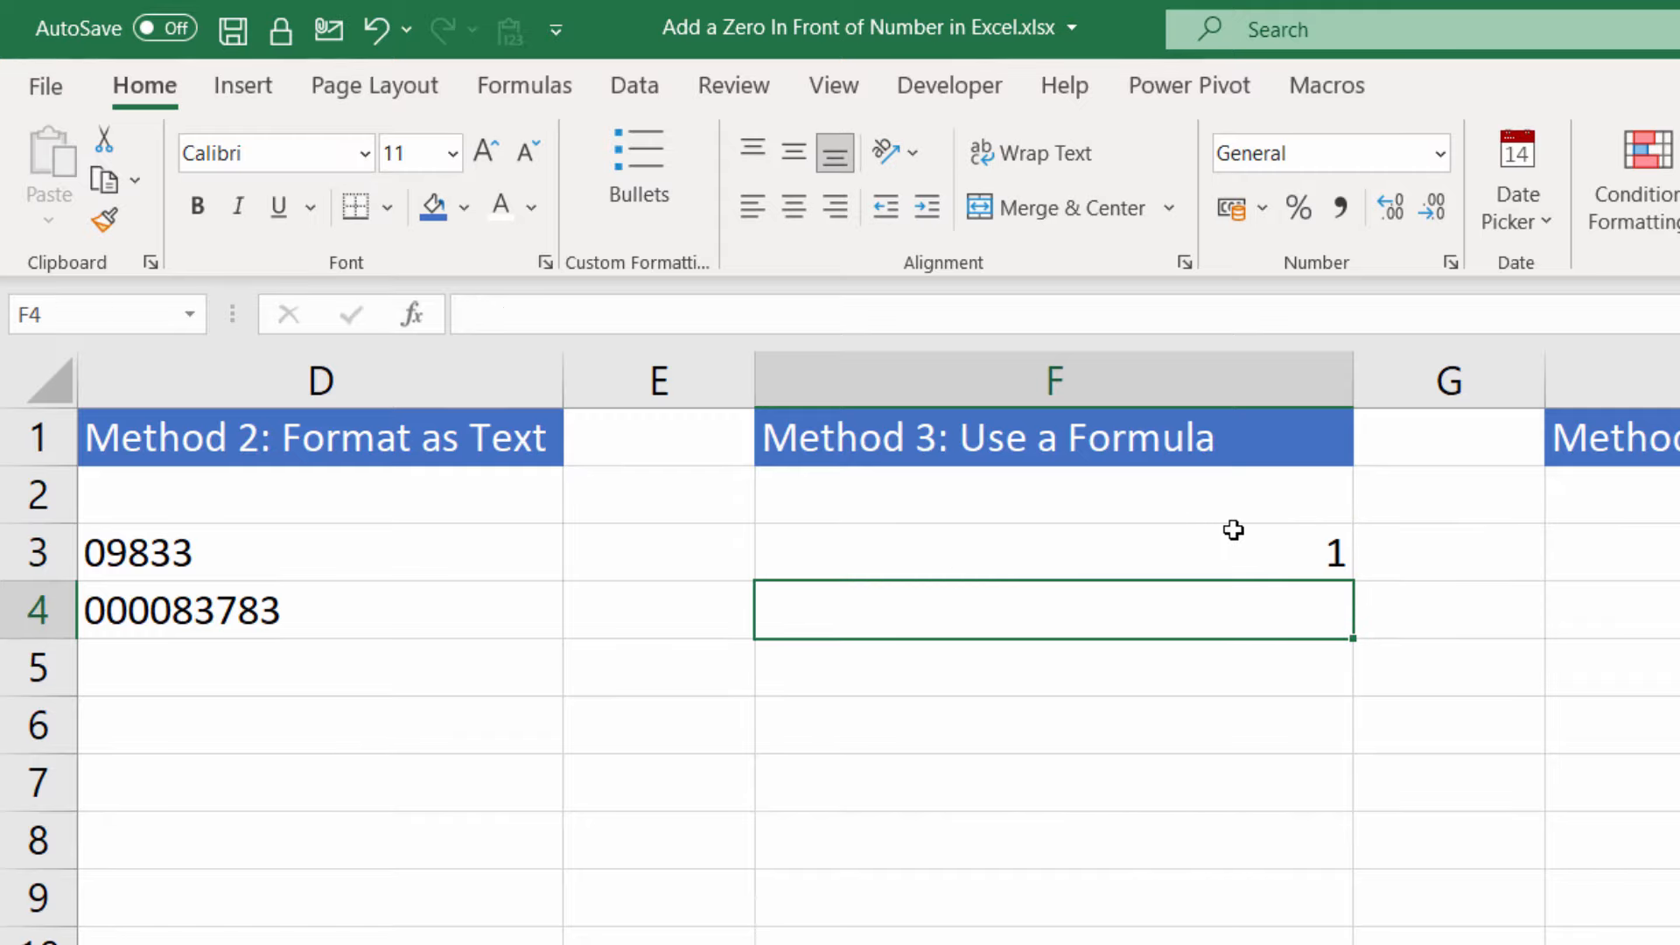
Step: Fill the ROW formula from F3 down to F13
left_click(1269, 542)
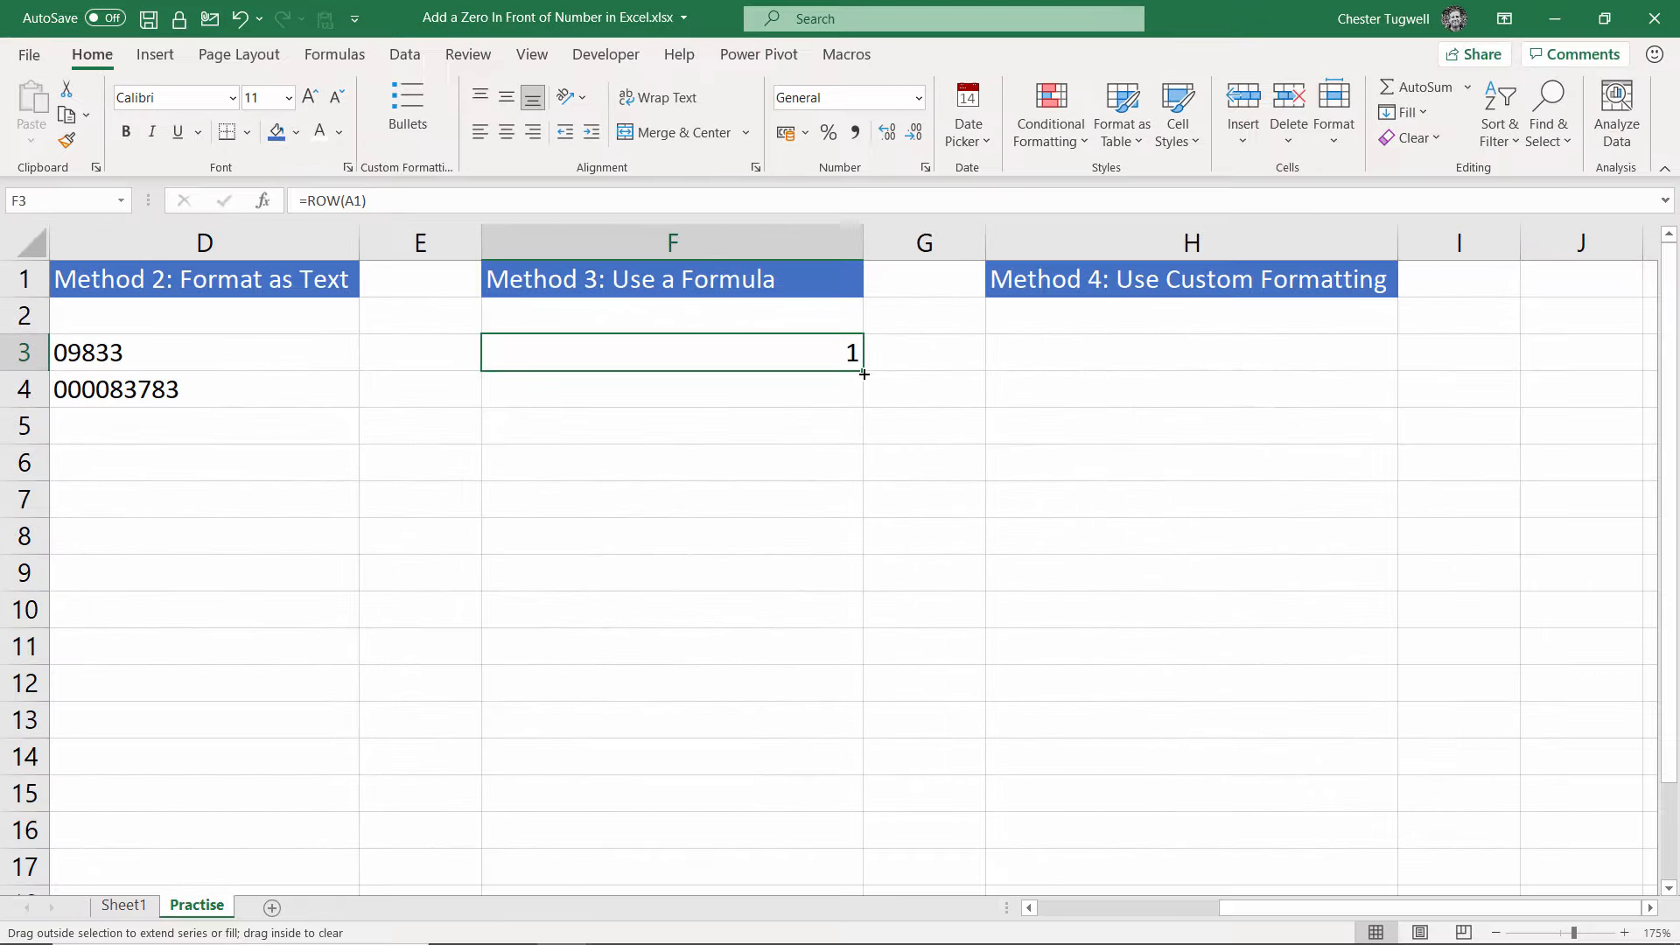
left_click_drag(864, 373, 864, 742)
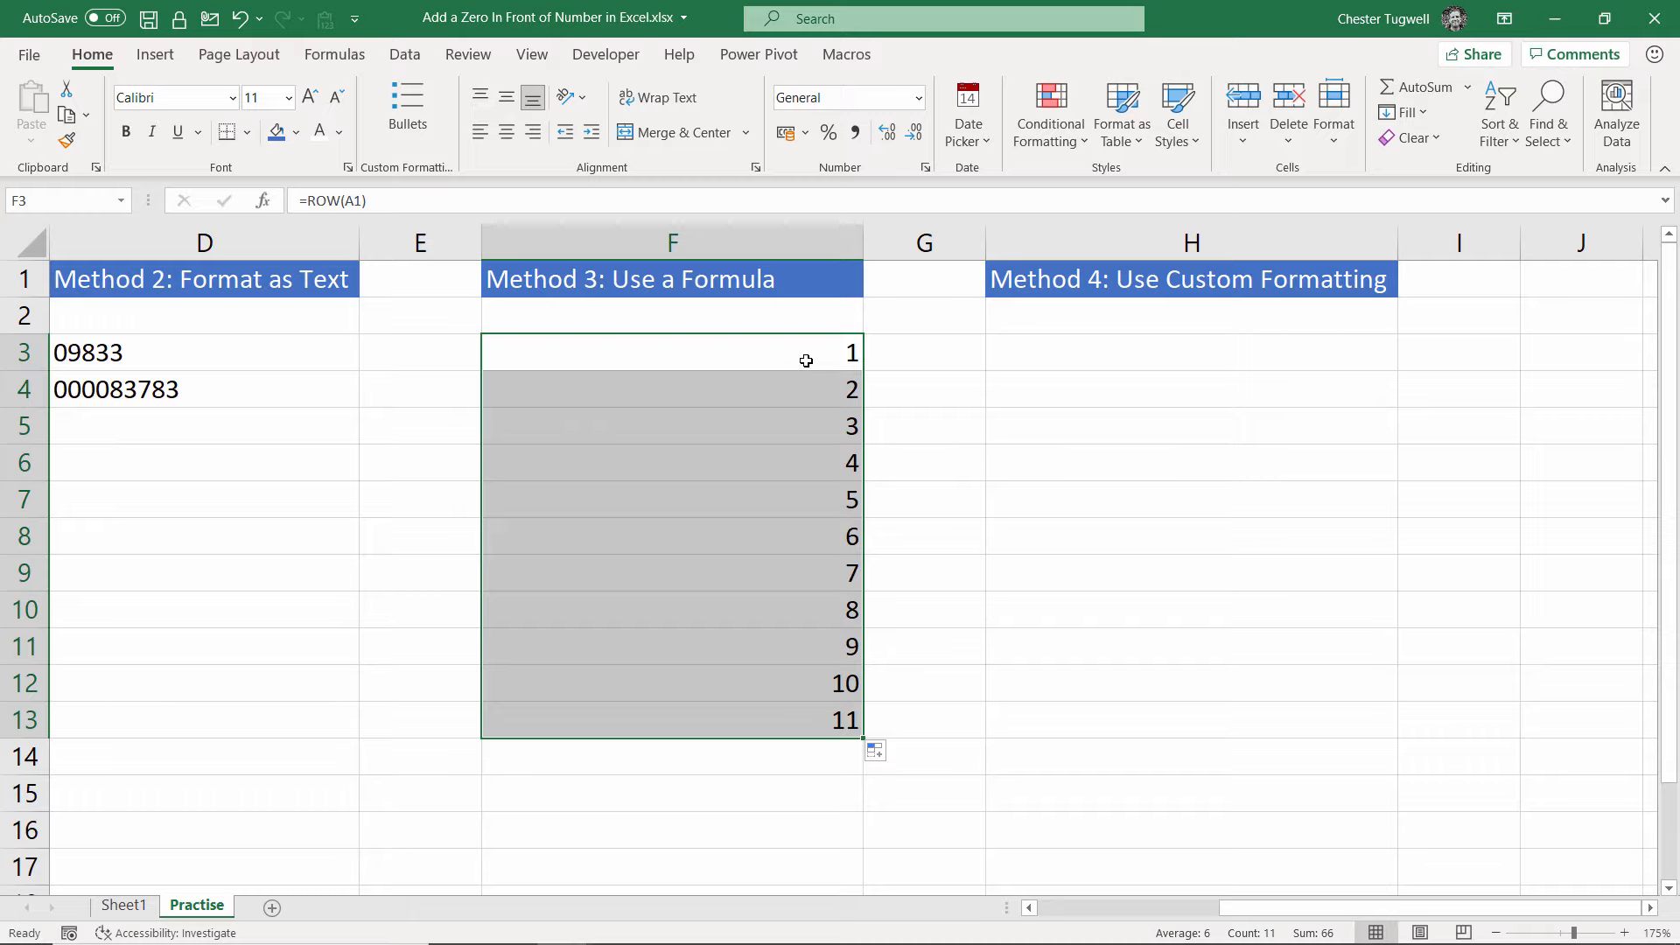
left_click(744, 394)
Step: Change the formula in F3 to =RIGHT("00"&ROW(A1),3) so the row number is padded to three digits
left_click(792, 361)
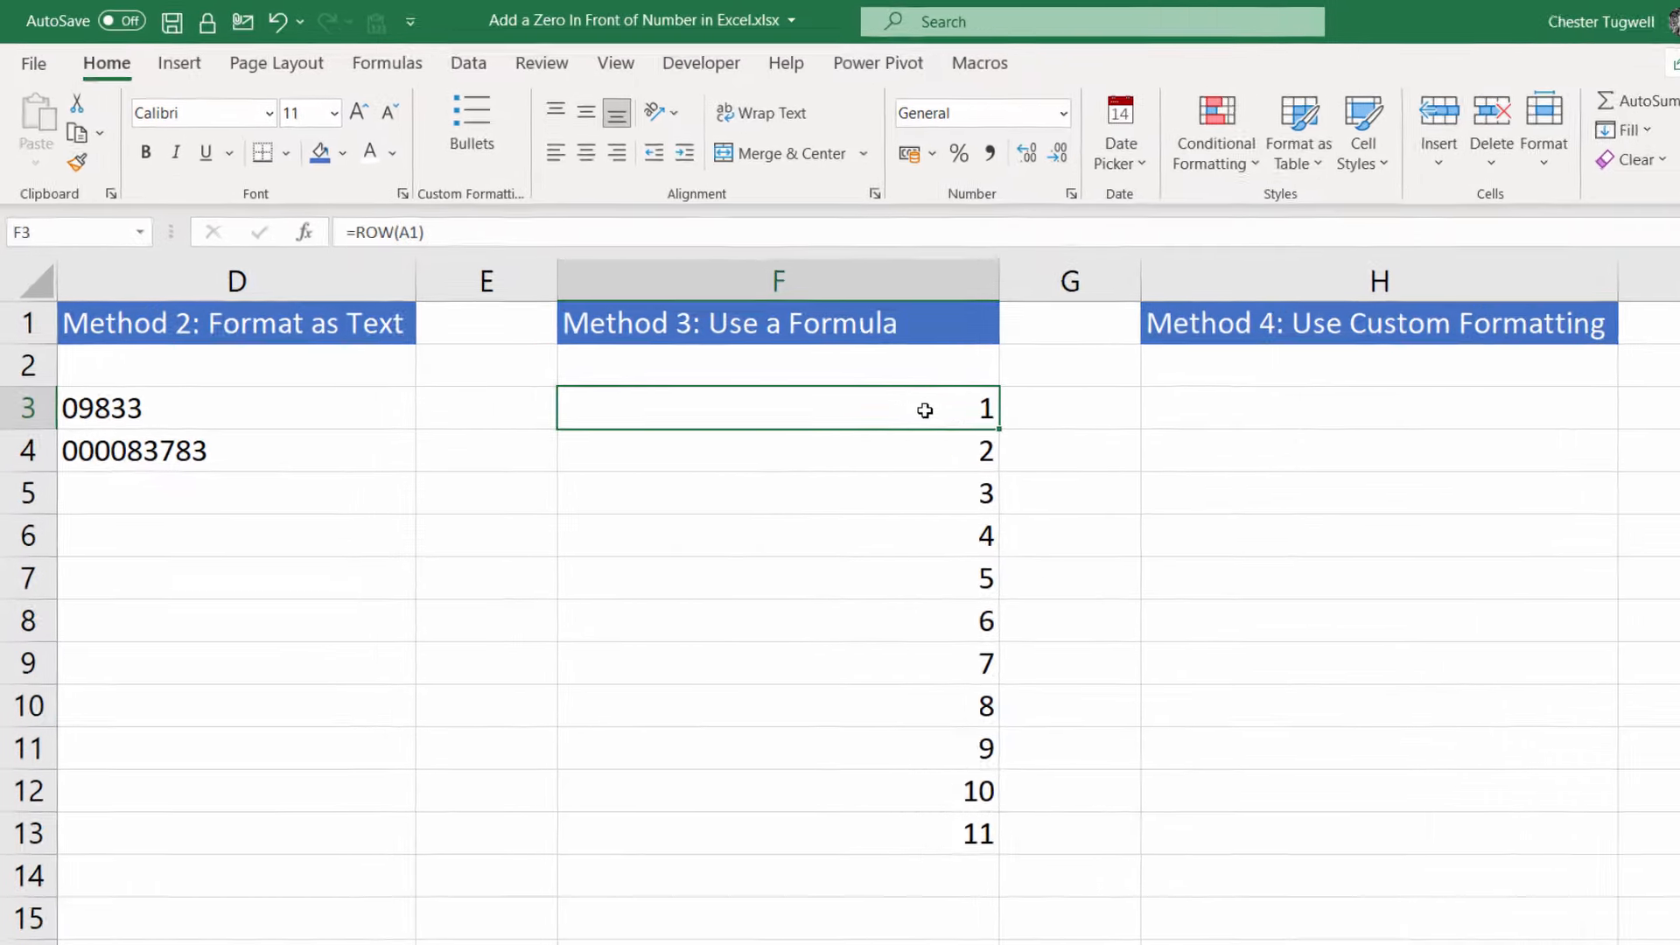
double_click(603, 408)
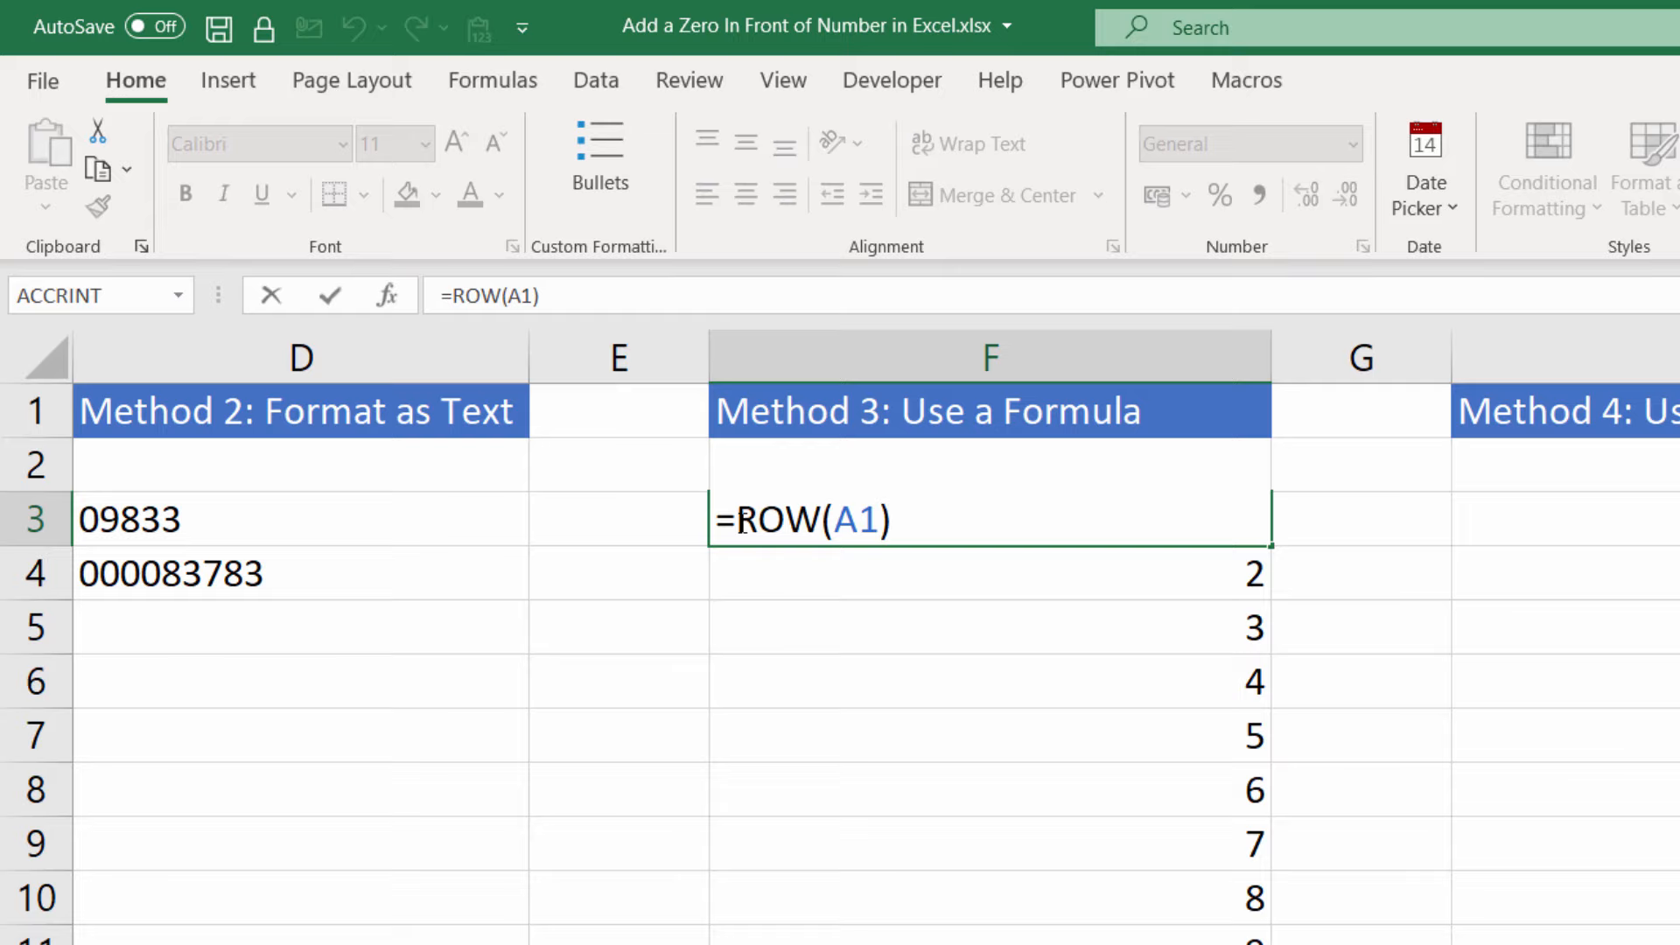
type("RIGHT(")
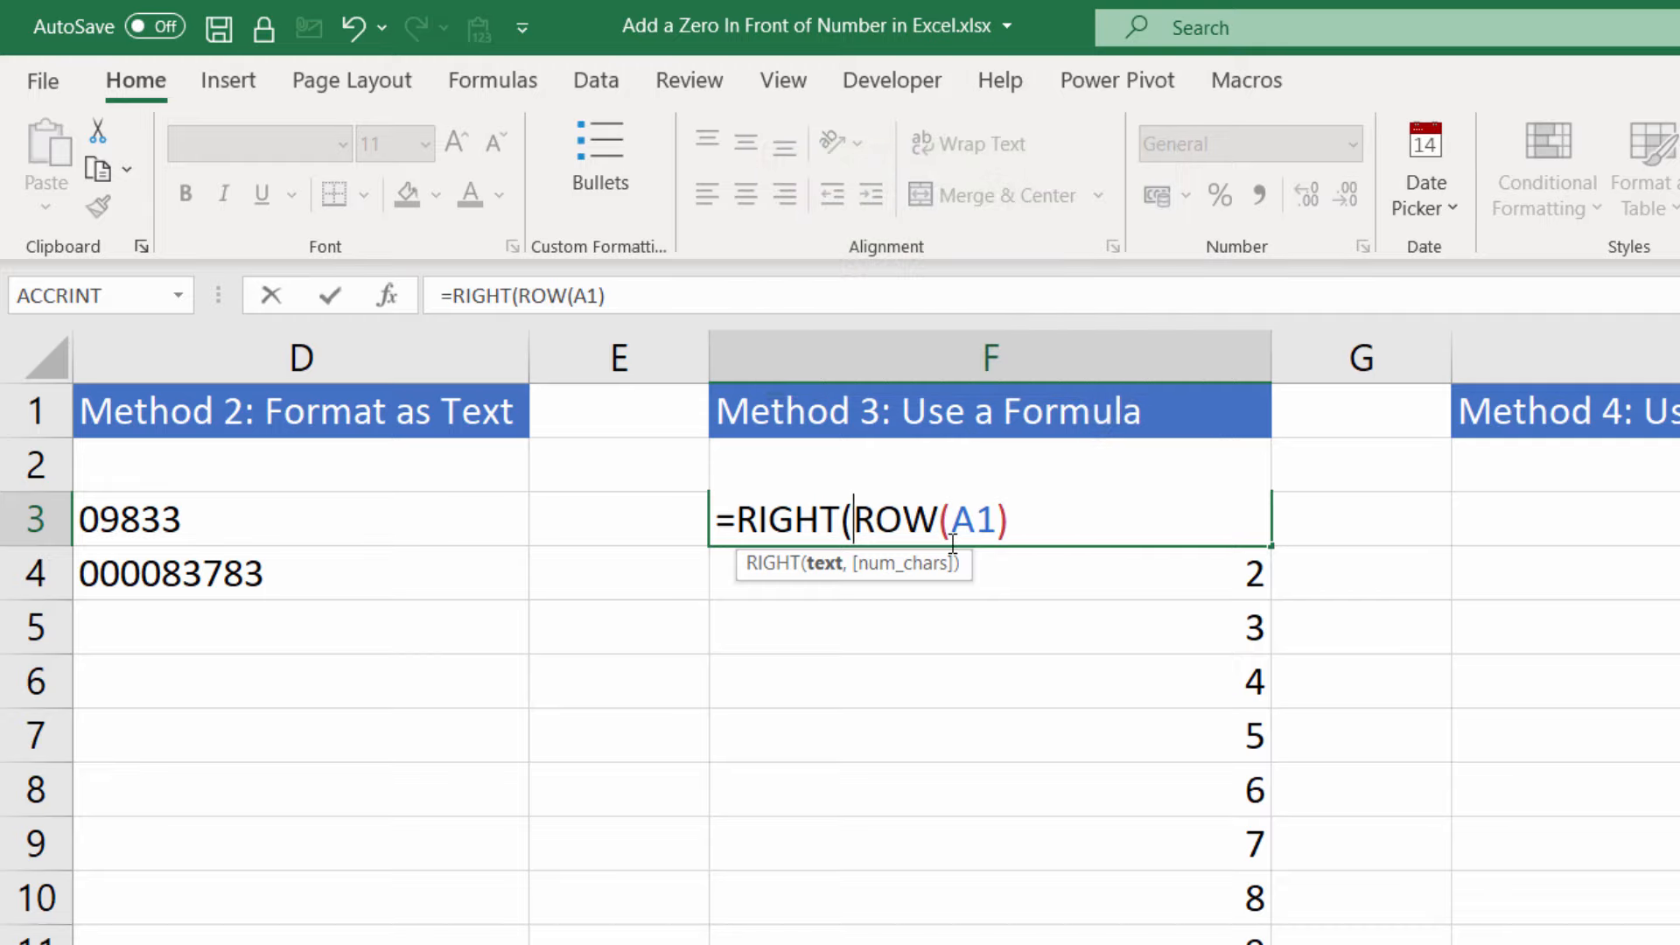
type("\"")
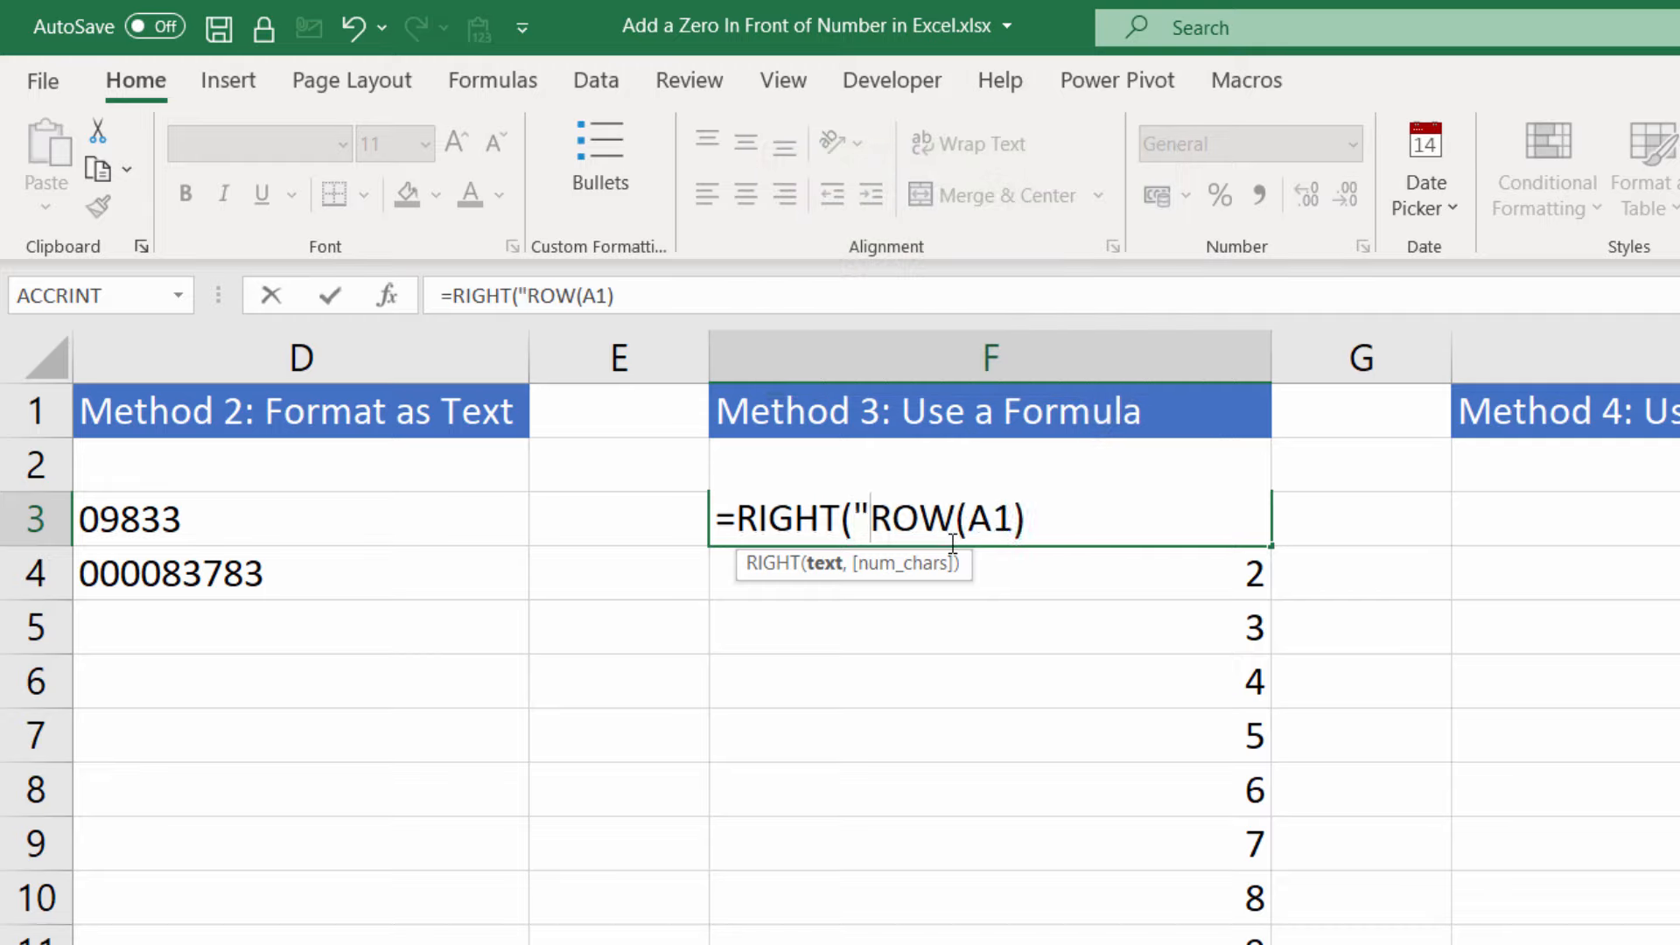
type("00")
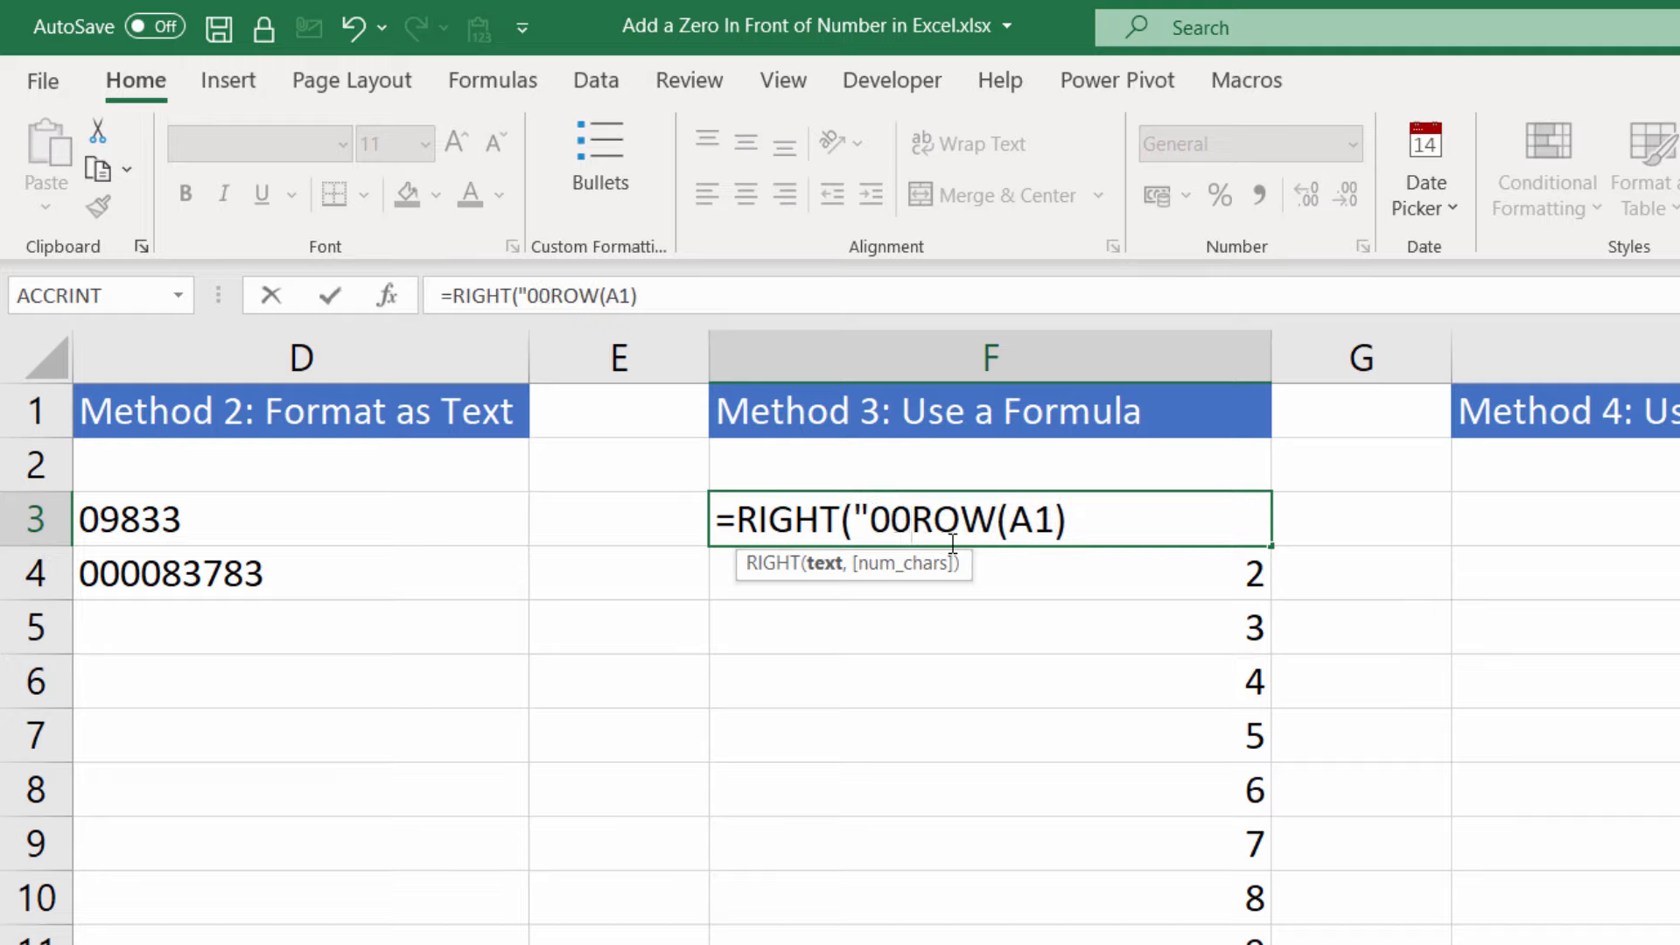
type("\"")
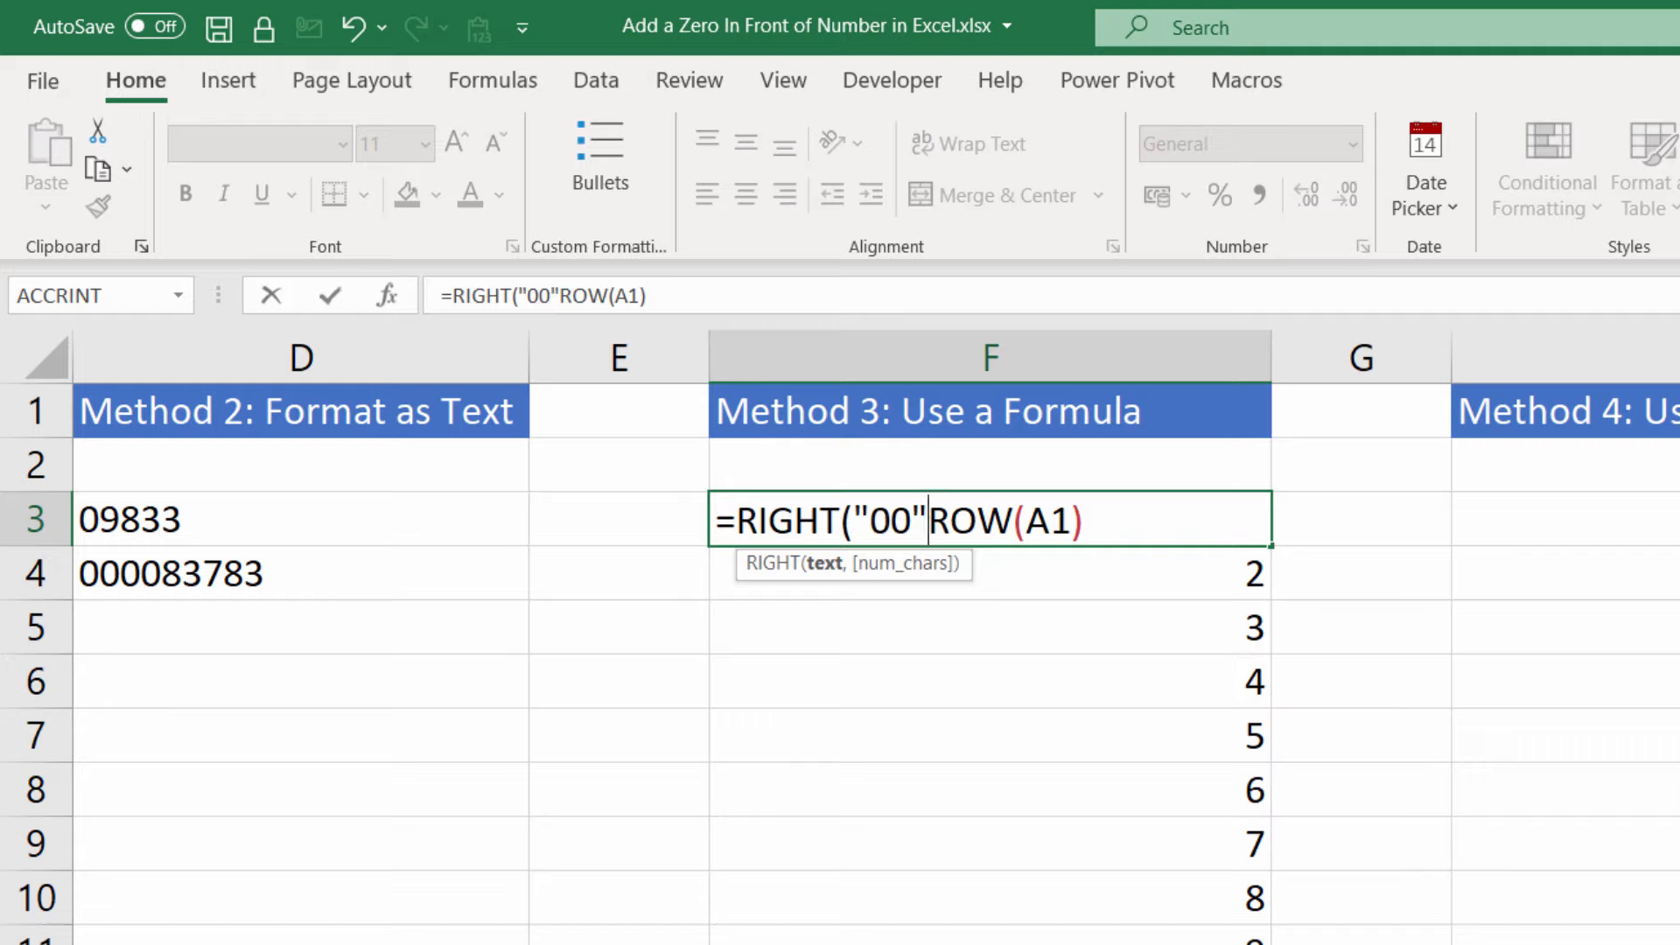
type("&")
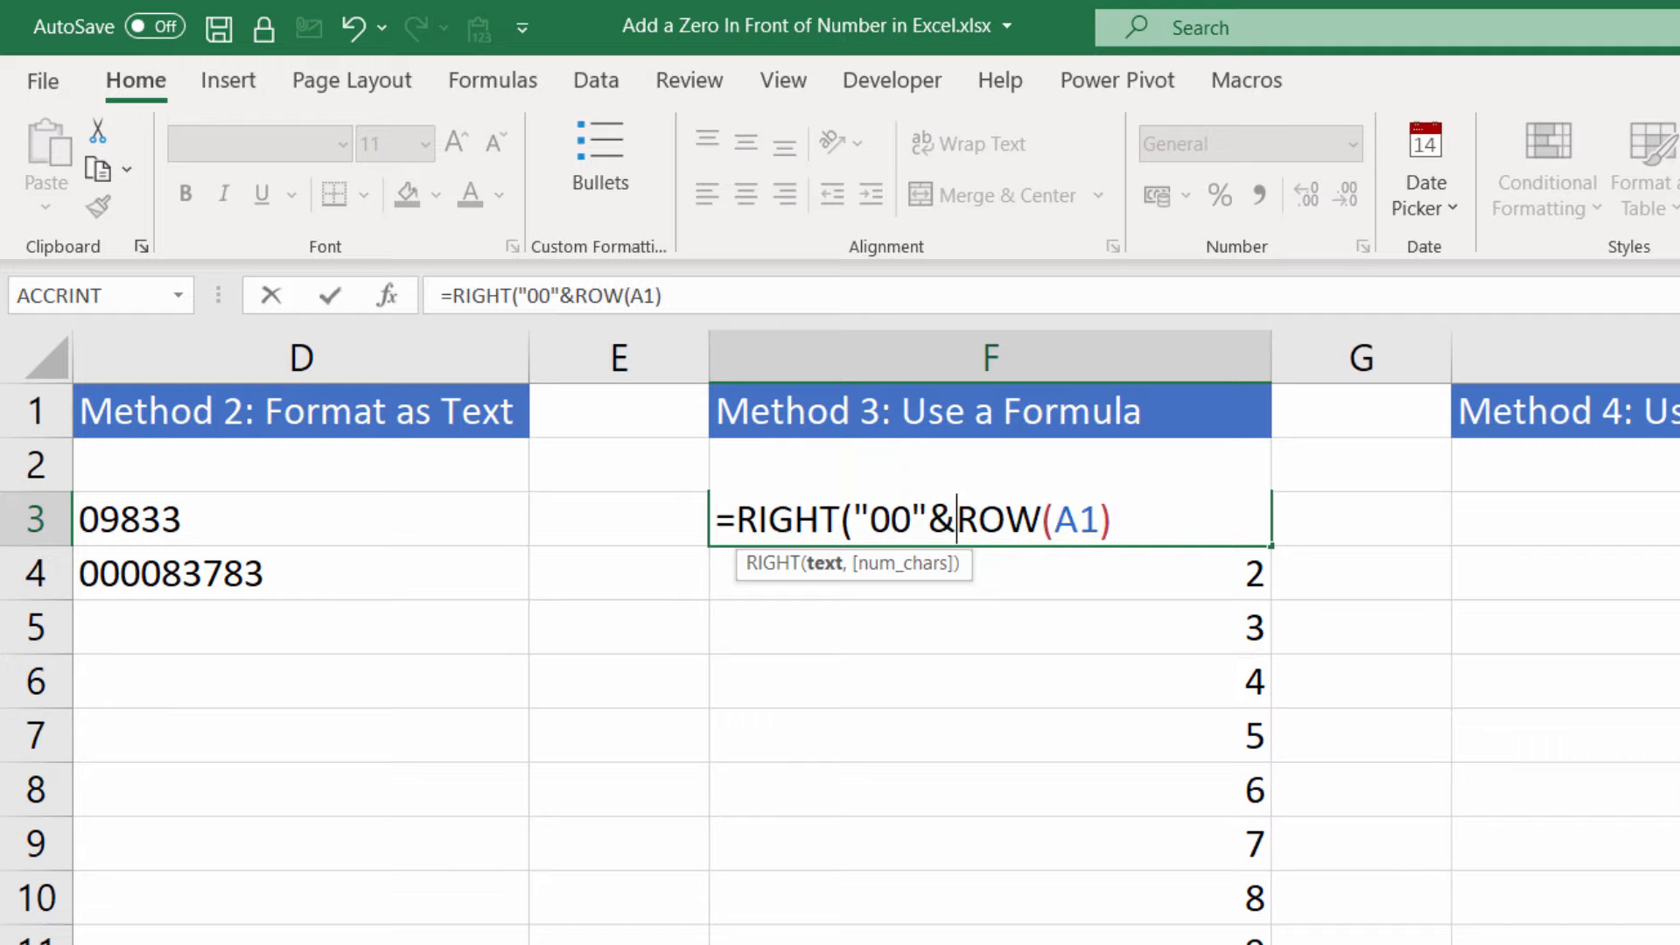
left_click(1120, 515)
type(",")
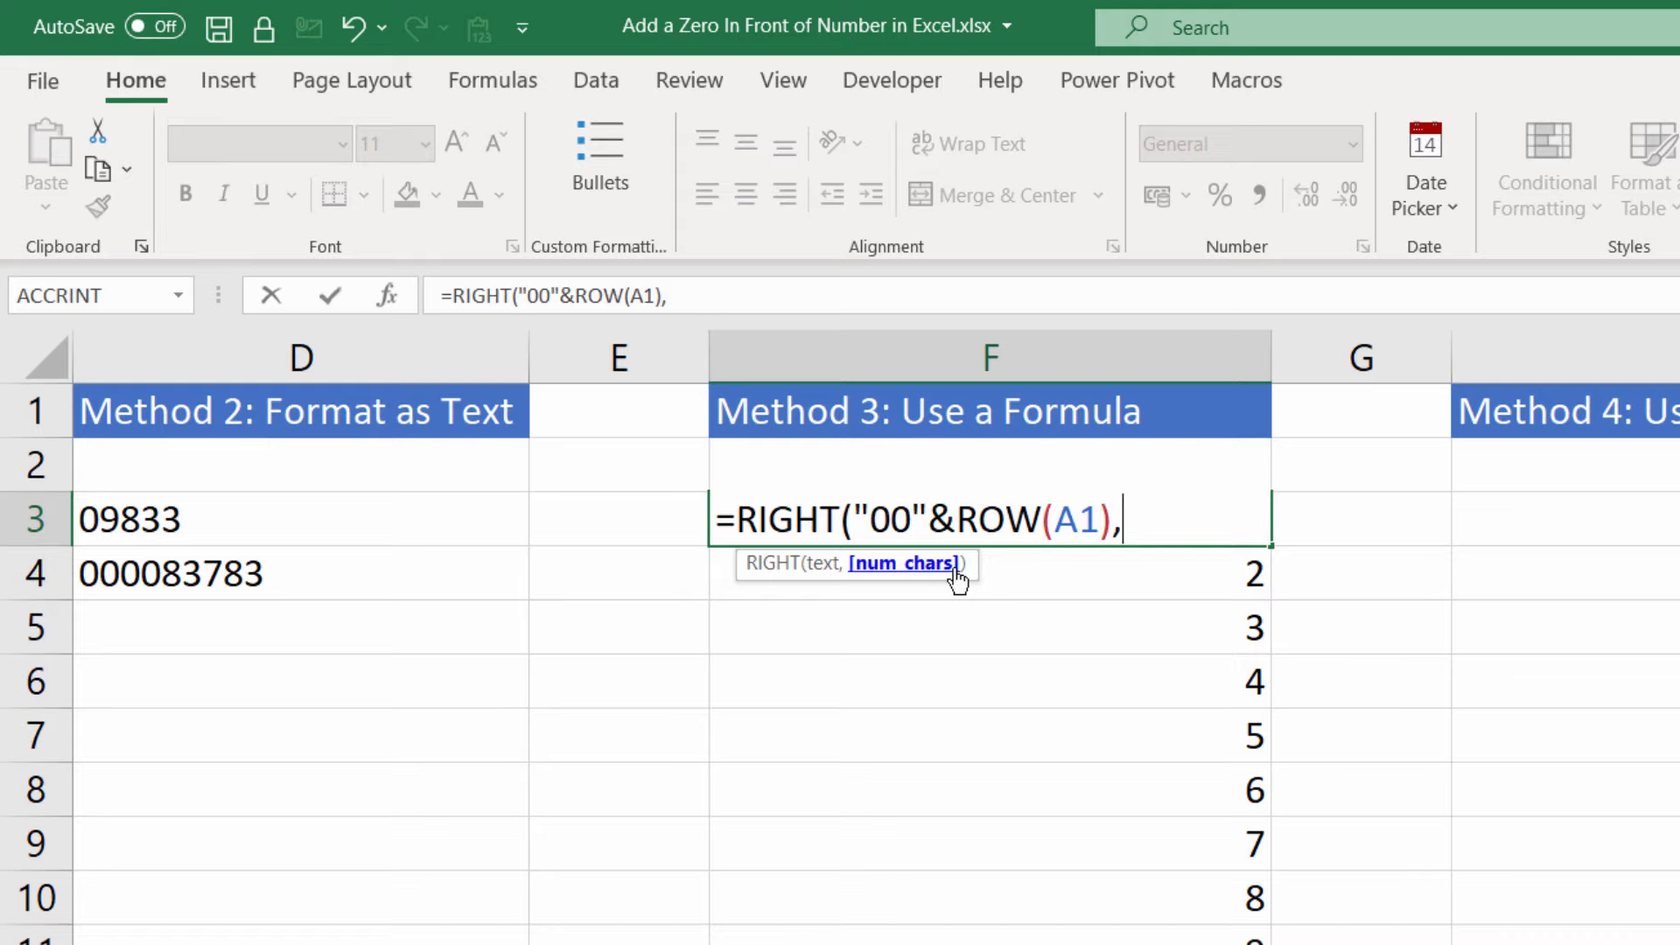
type("3")
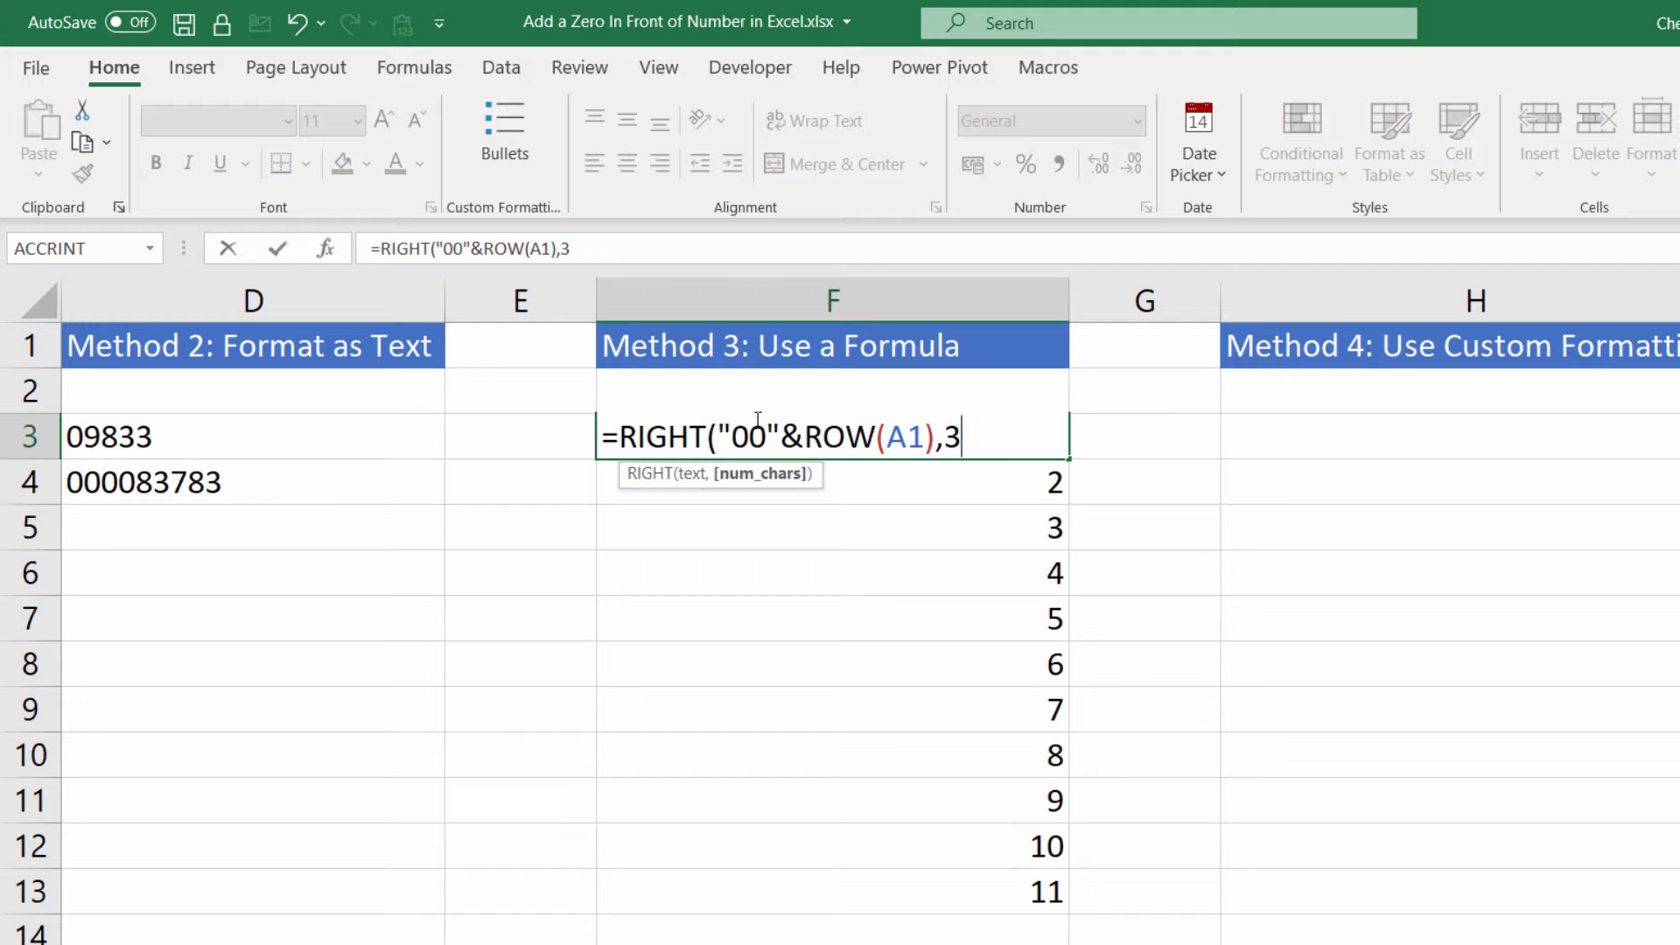
type(")")
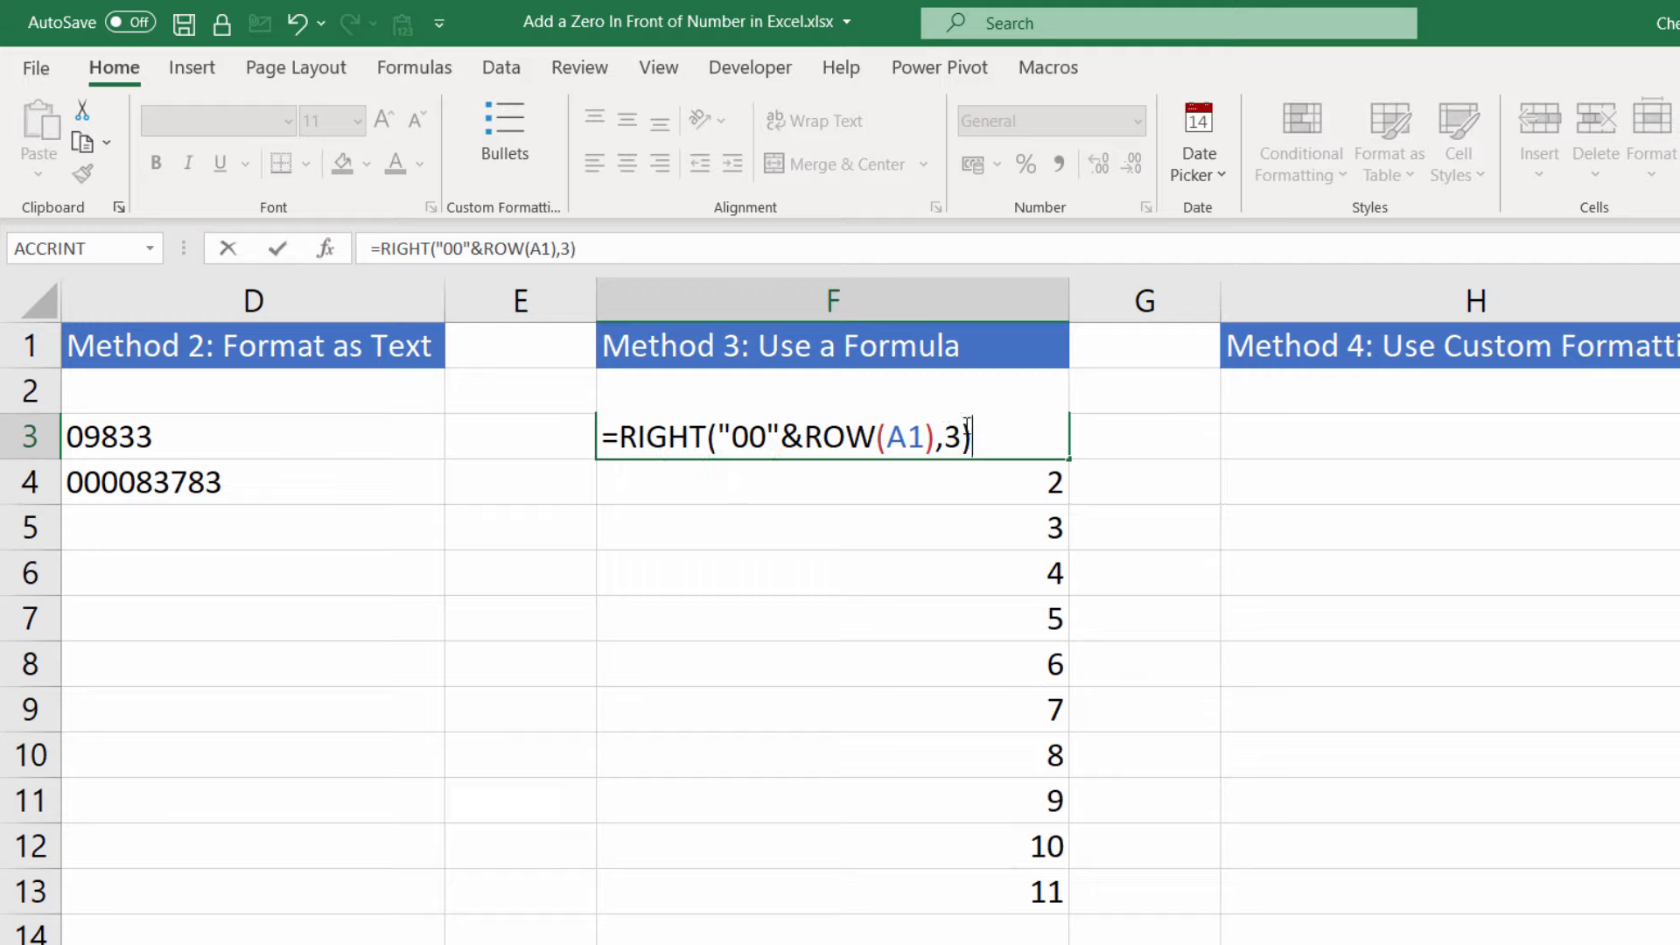
key("Return")
Step: Fill the RIGHT formula from F3 down to F13, replacing the plain ROW formulas
left_click(1013, 436)
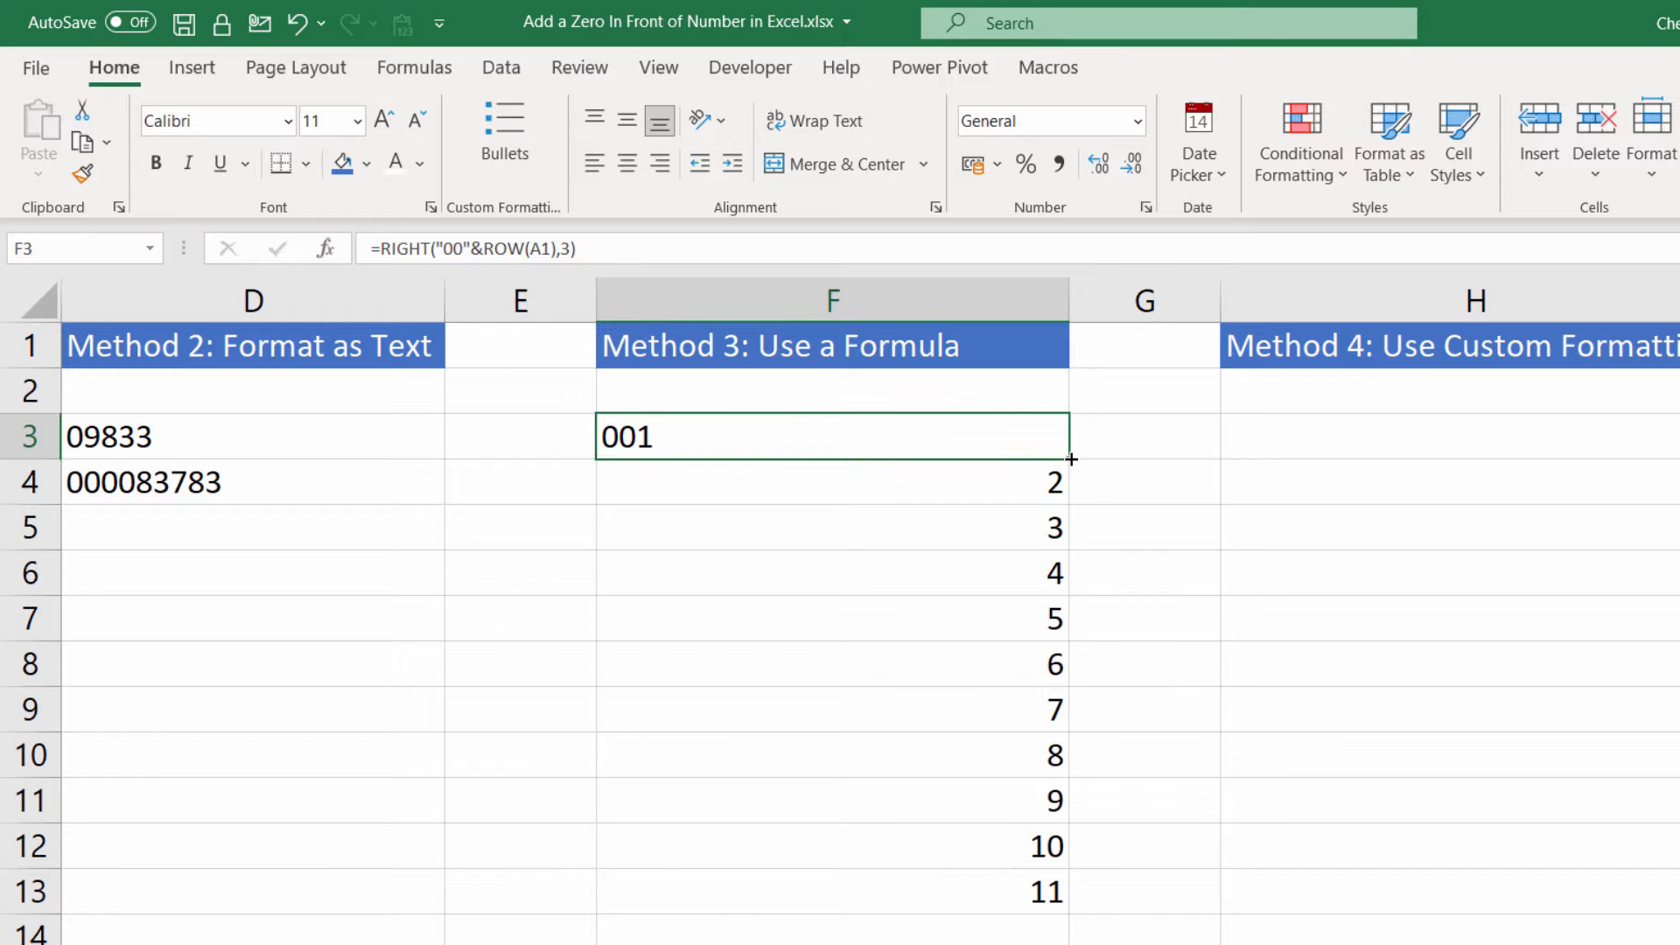
left_click_drag(1068, 461, 1023, 895)
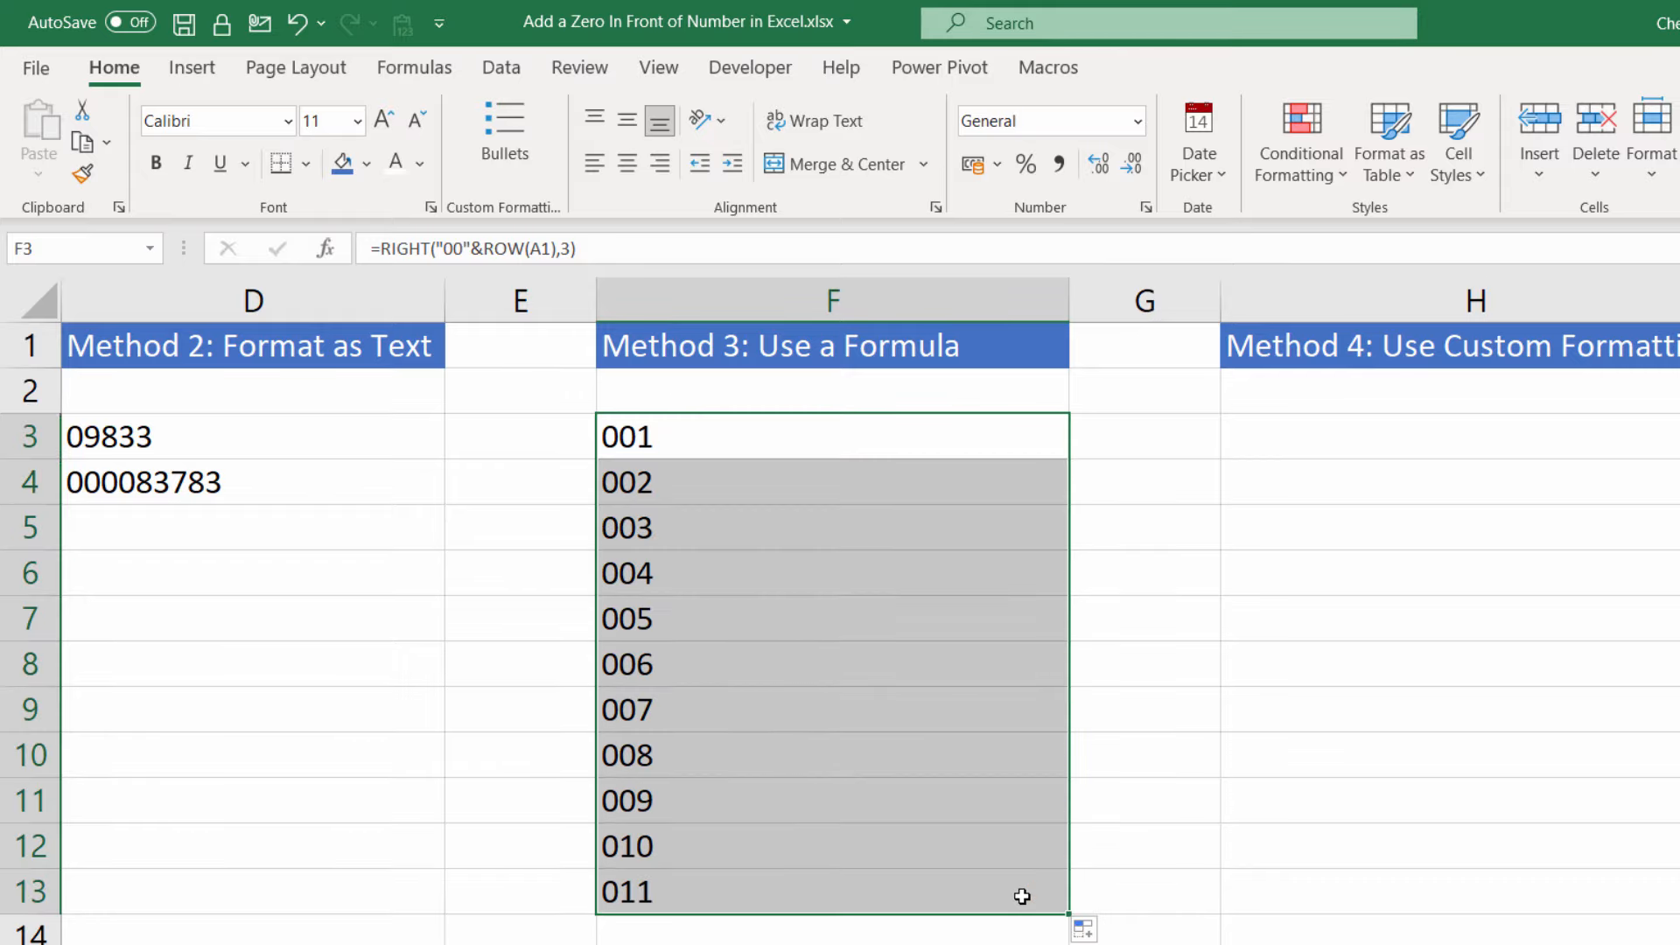
left_click(1290, 573)
Step: Enter 1 in H3 under Method 4 and fill it down to H13 as a series increasing by one
left_click(1601, 436)
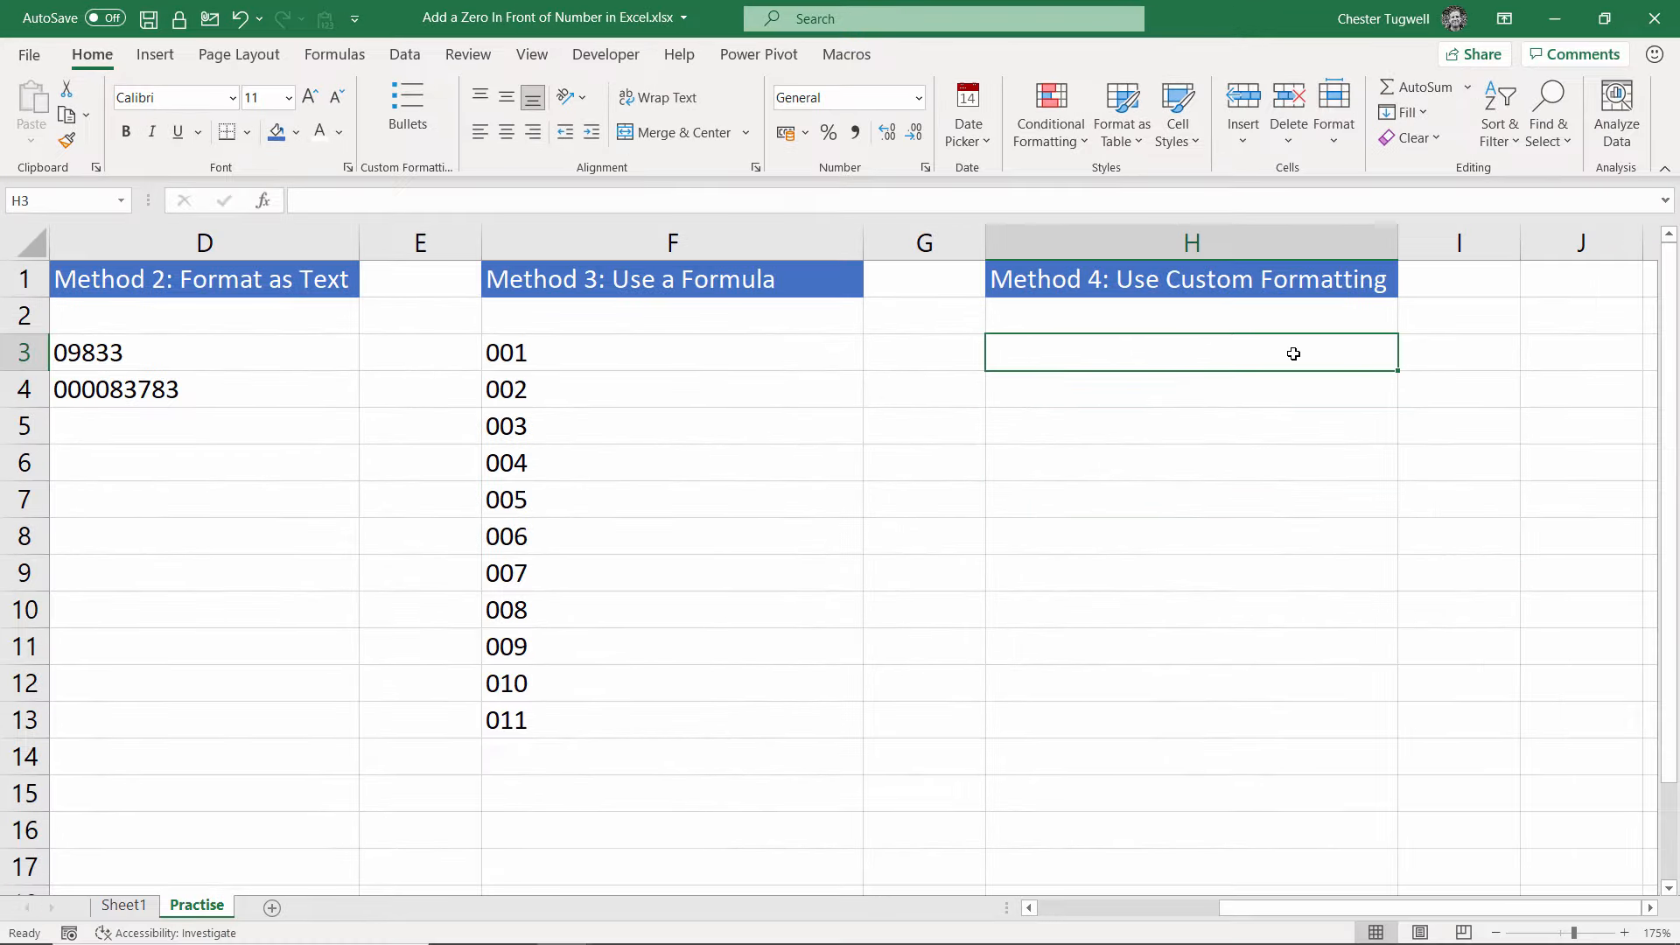
type("1")
key("Return")
left_click(1364, 354)
left_click_drag(1398, 369, 1382, 743)
left_click(1410, 750)
left_click(1418, 803)
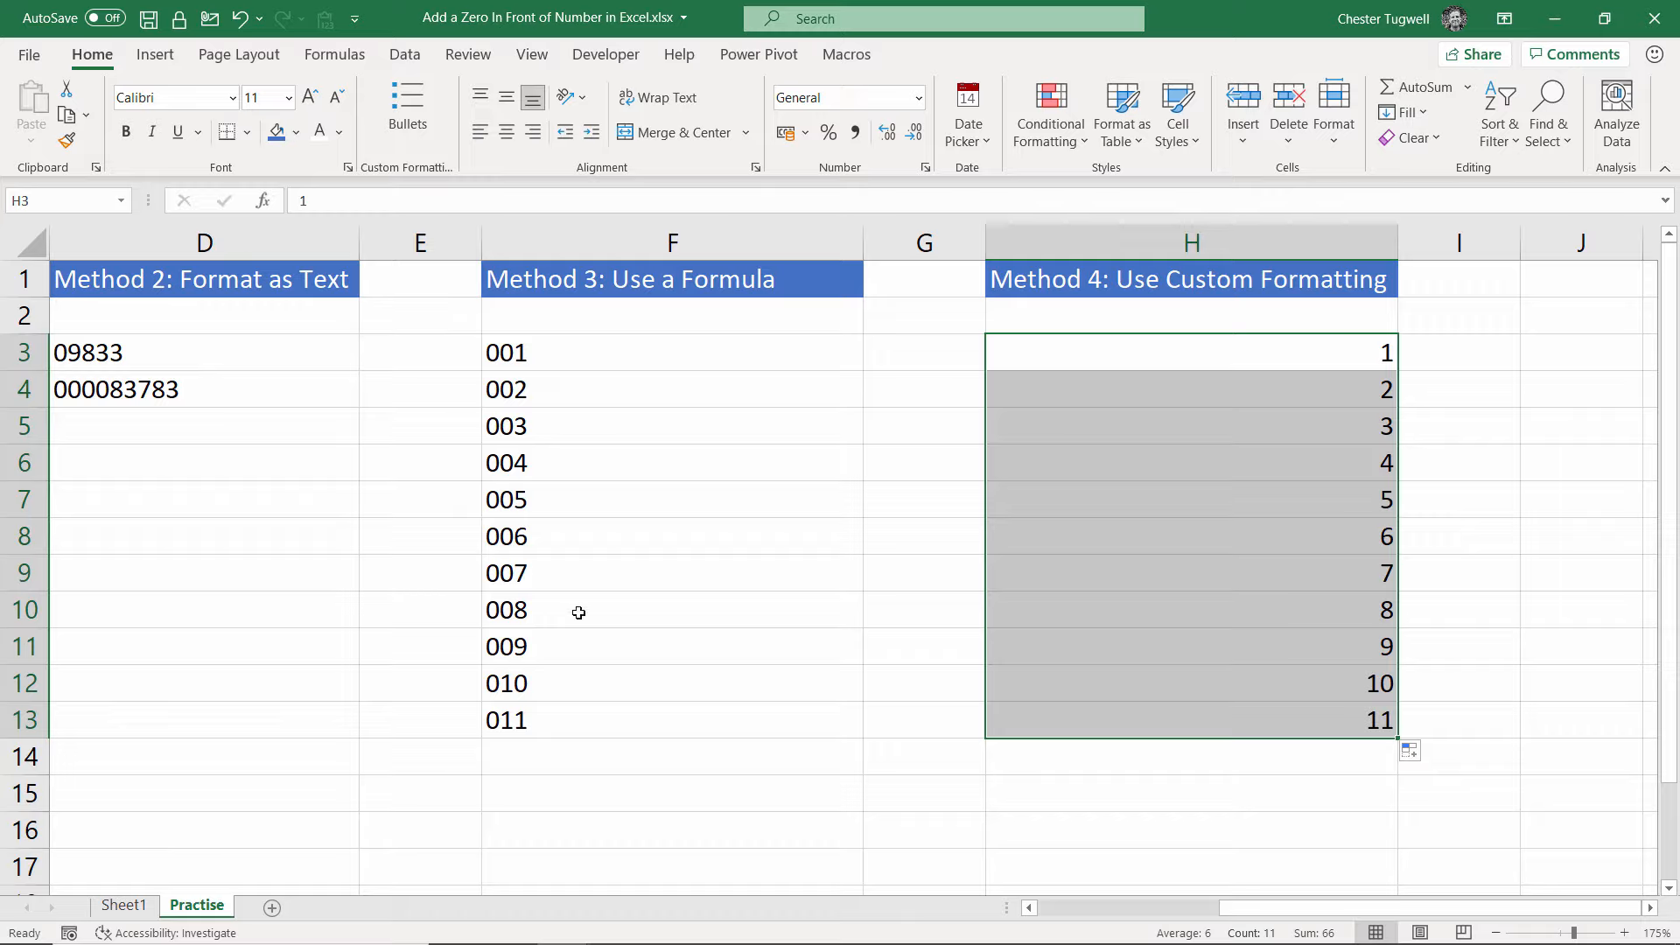
Step: Apply the custom number format 000 to the numbers in H3:H13
key("ctrl+1")
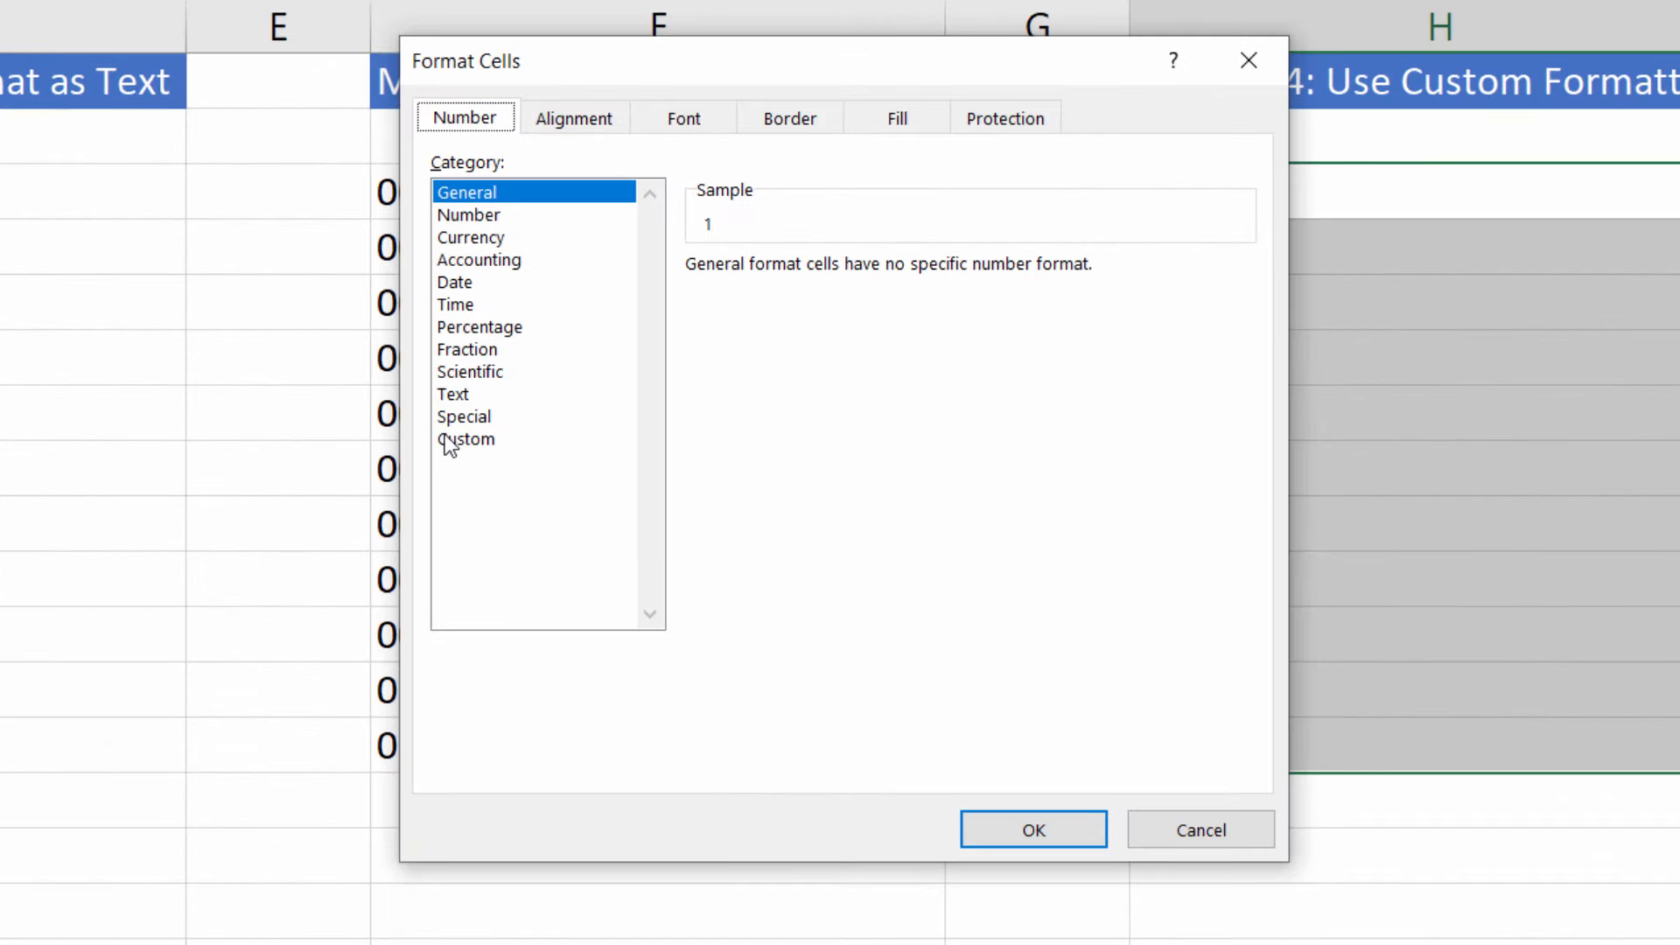
left_click(450, 441)
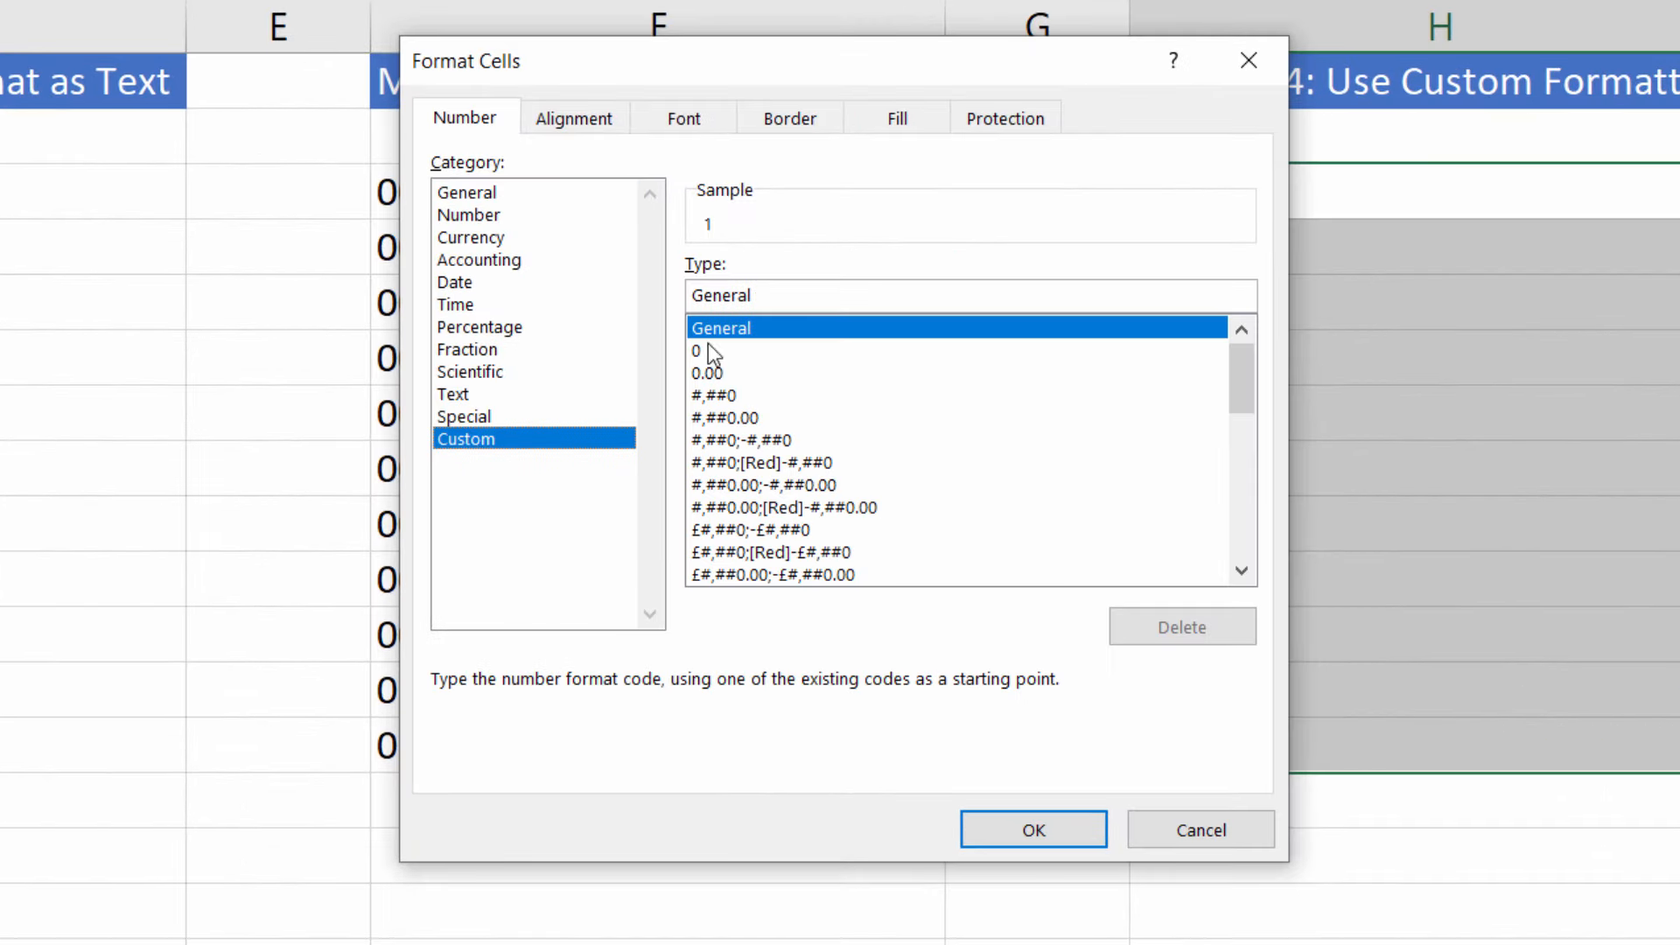
key("Tab")
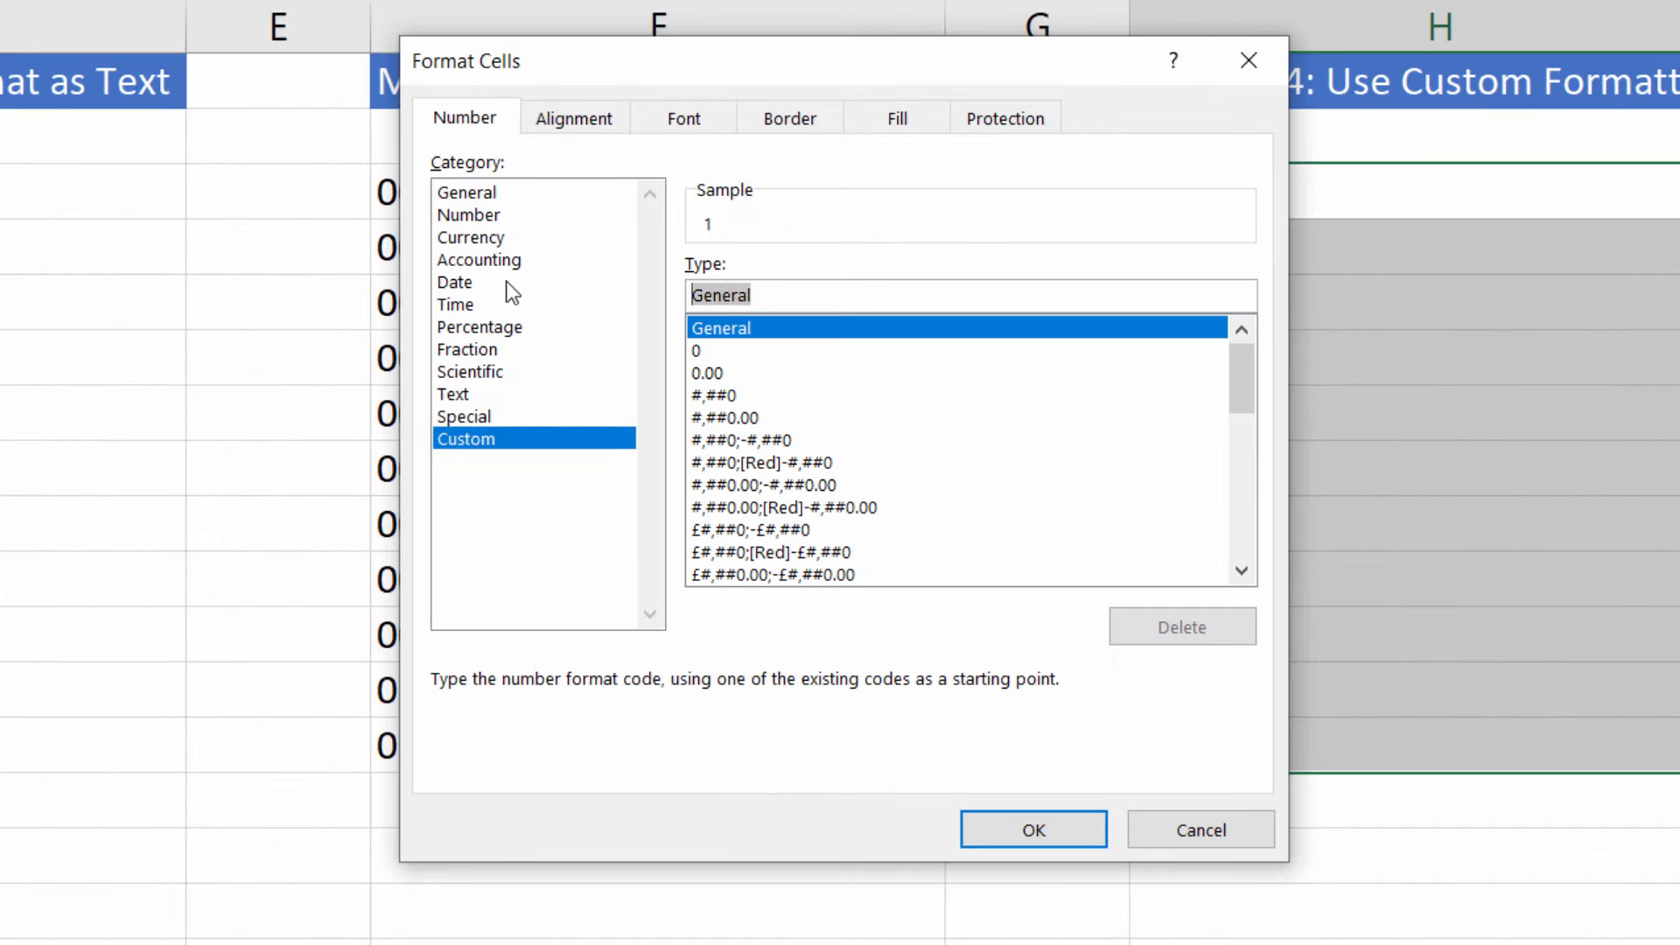
key("BackSpace")
type("0")
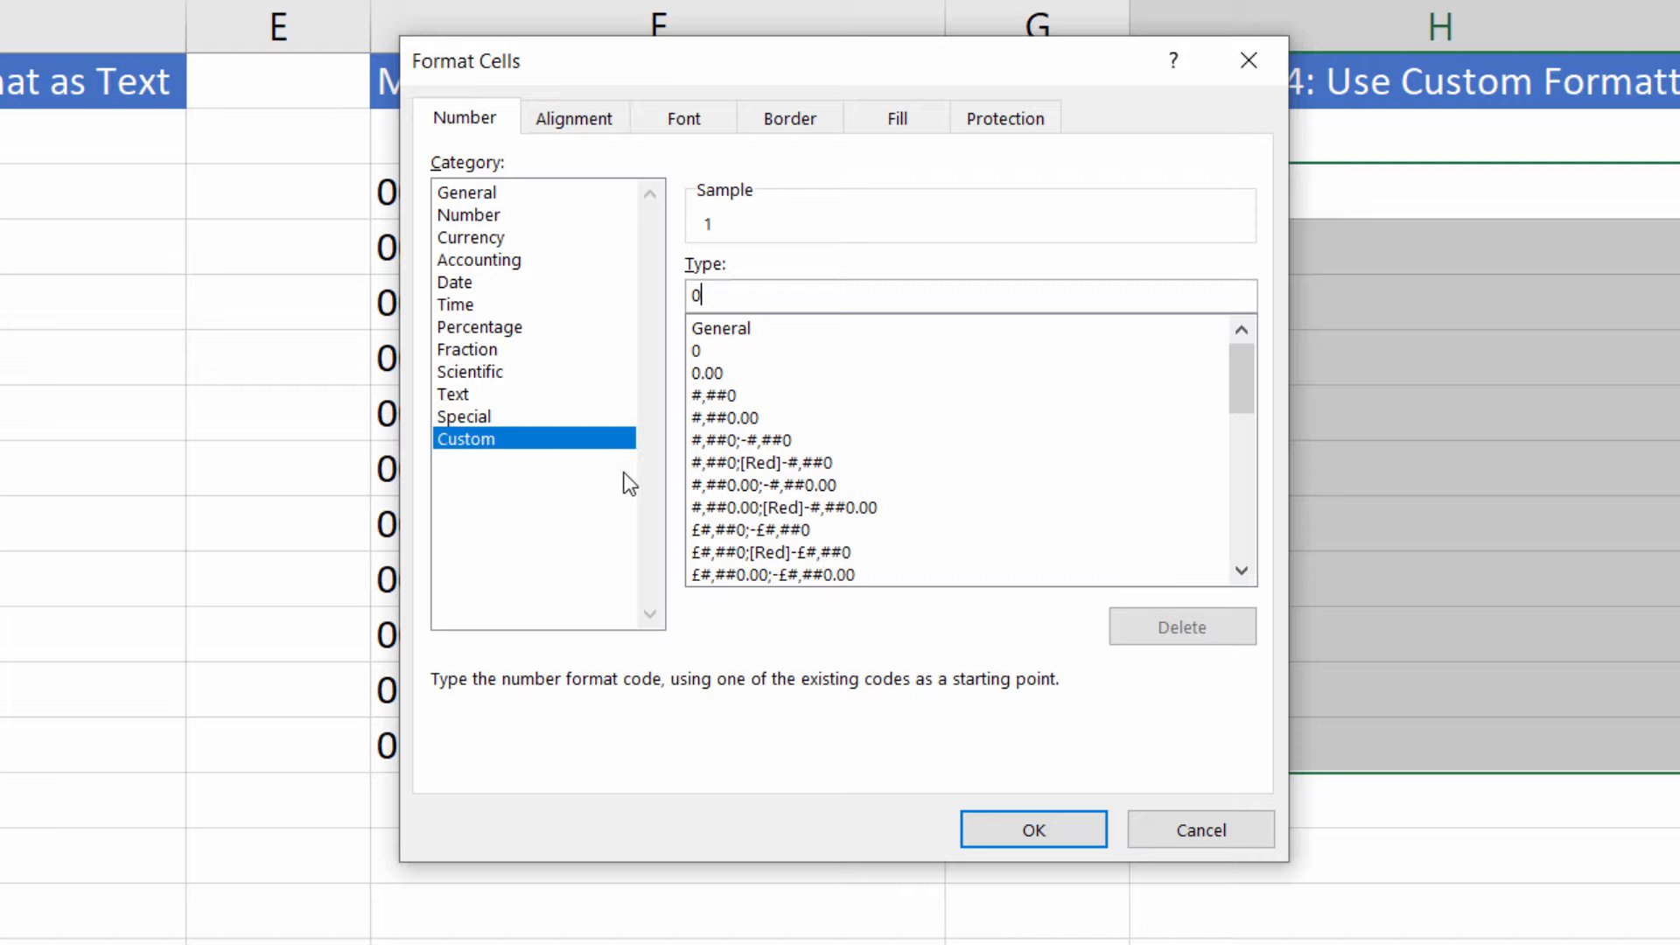
type("00")
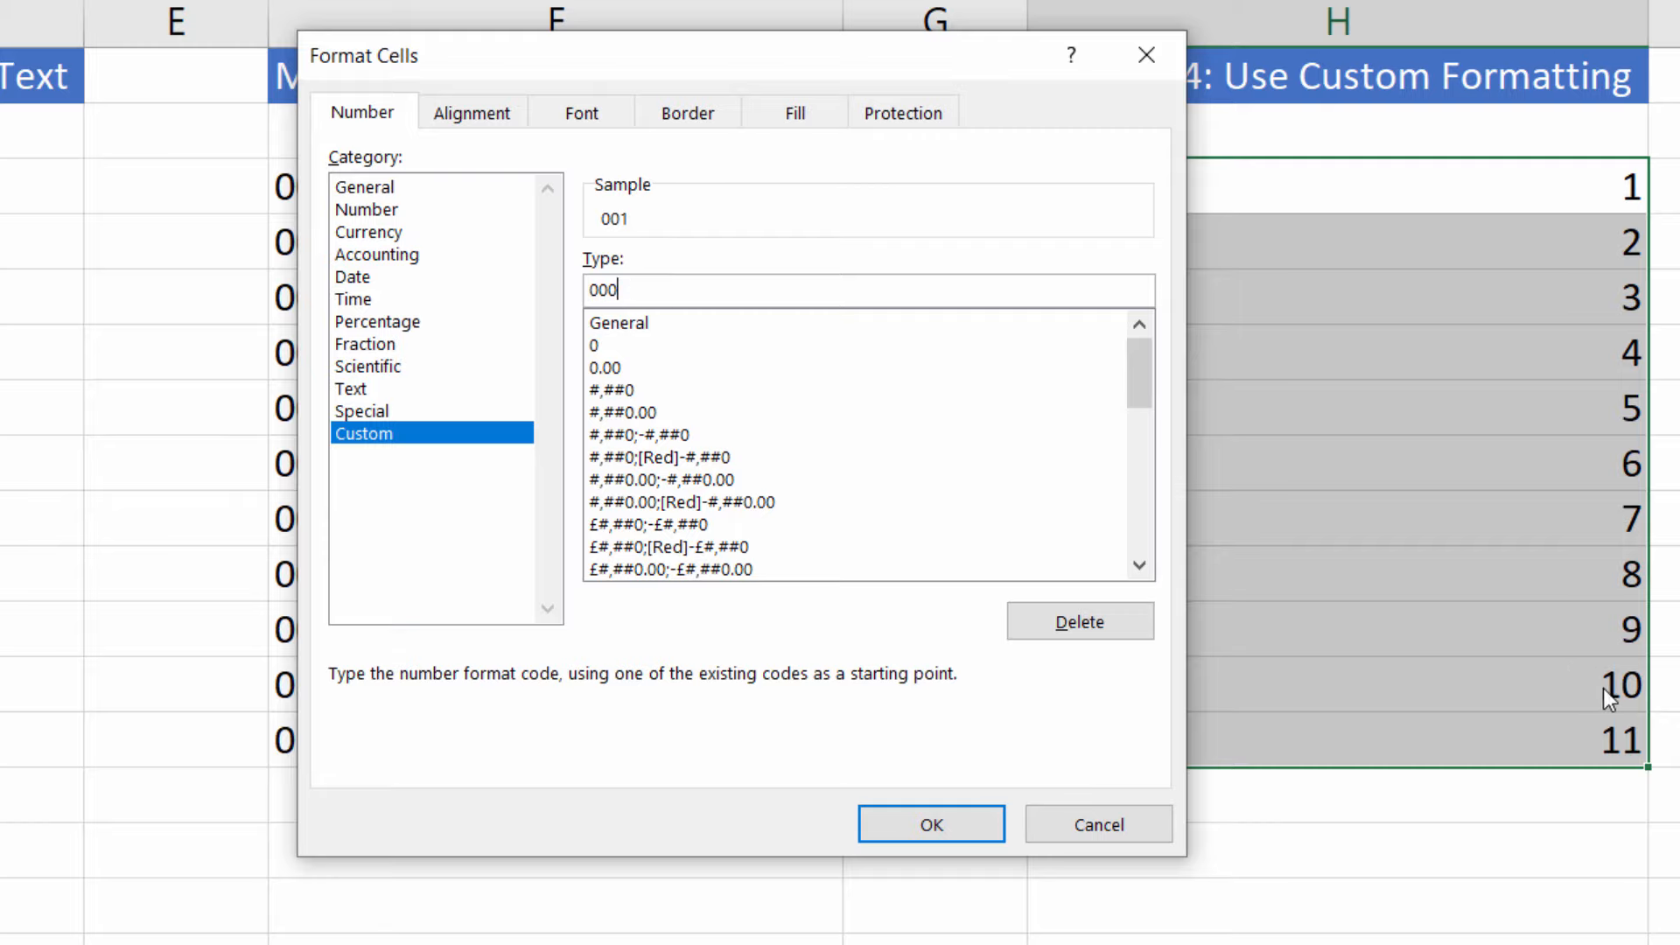
left_click(978, 825)
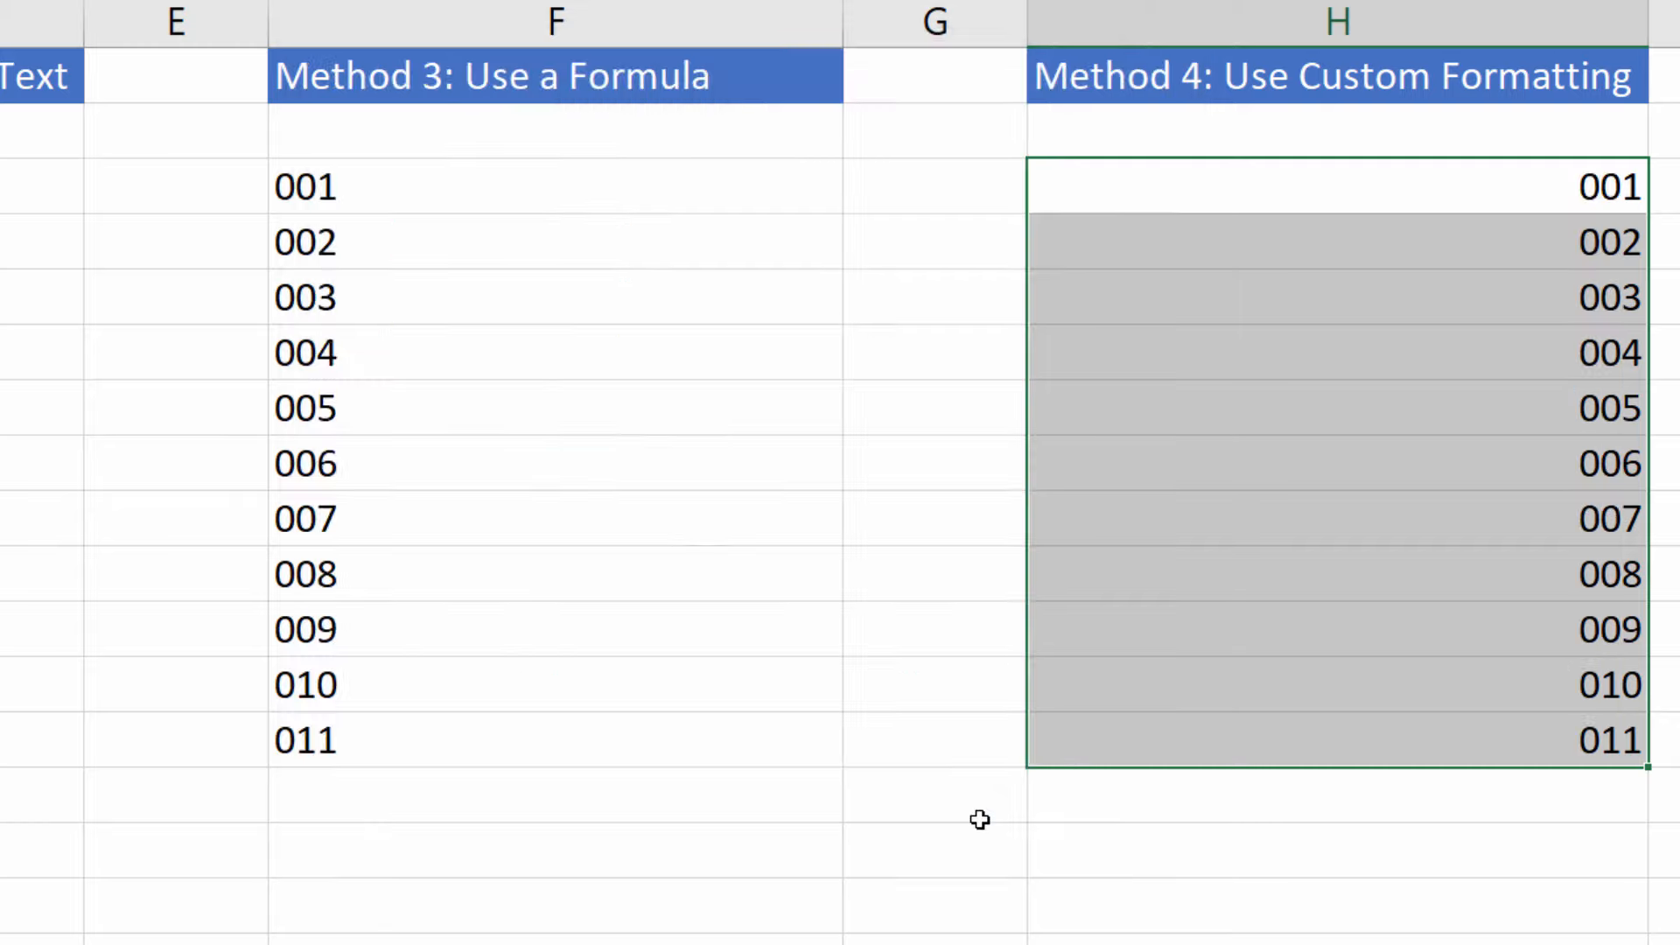
Step: Compare the formula results in F3:F13 with the custom-formatted numbers in H3:H13
left_click(325, 168)
left_click_drag(325, 168, 361, 740)
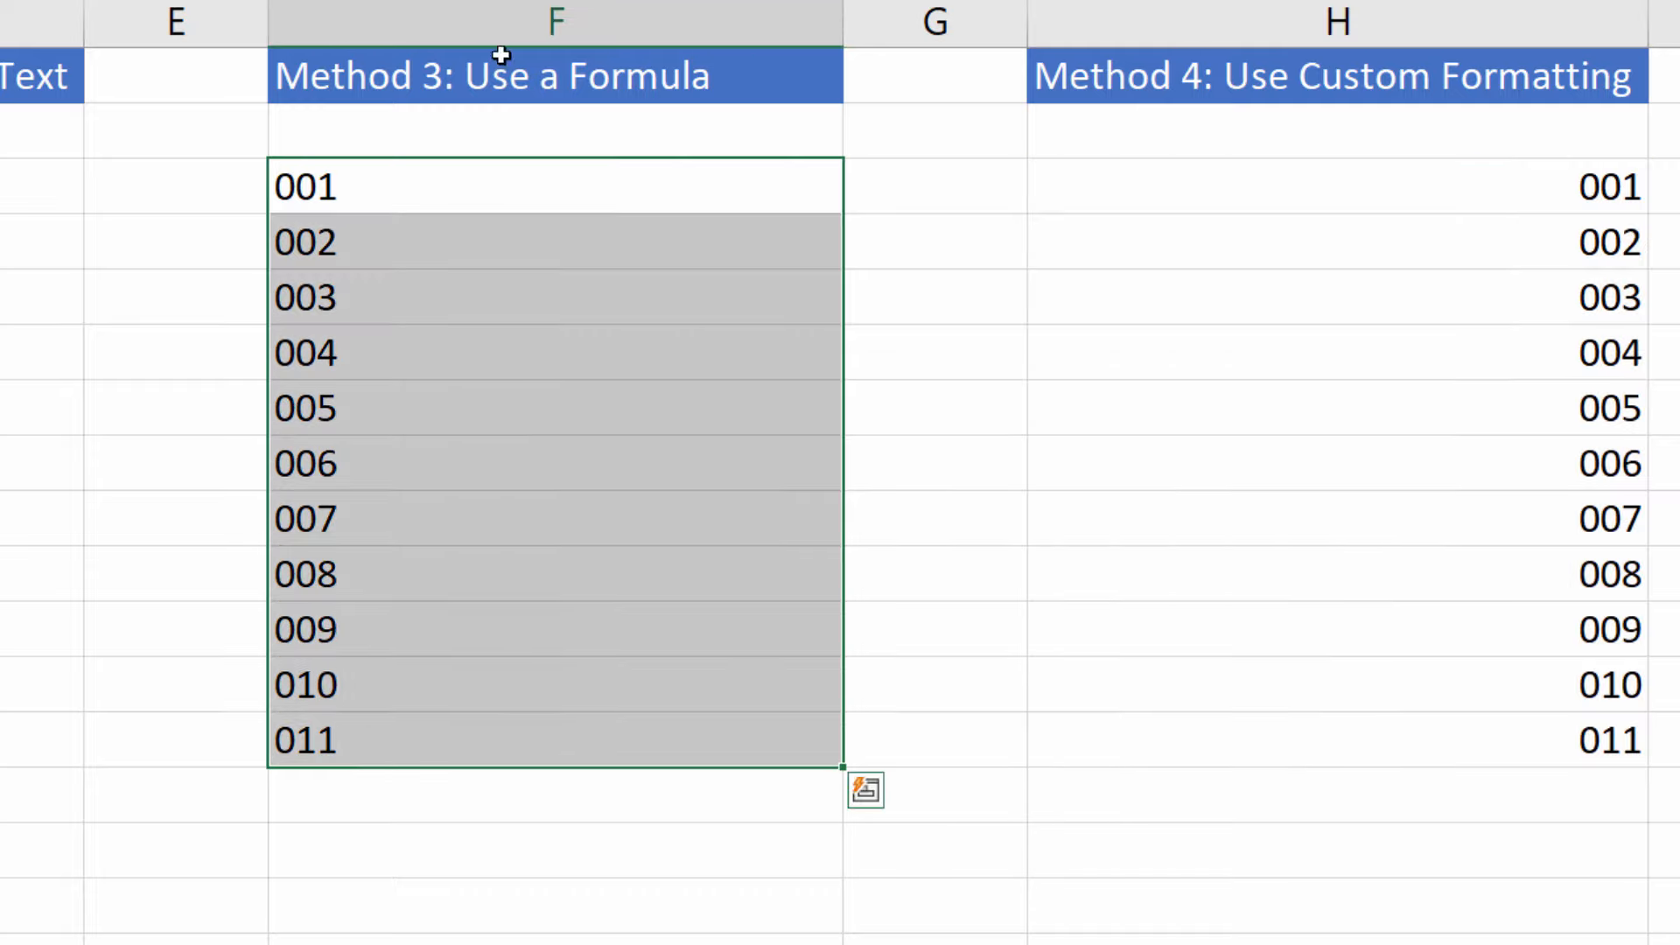
left_click_drag(1567, 175, 1529, 735)
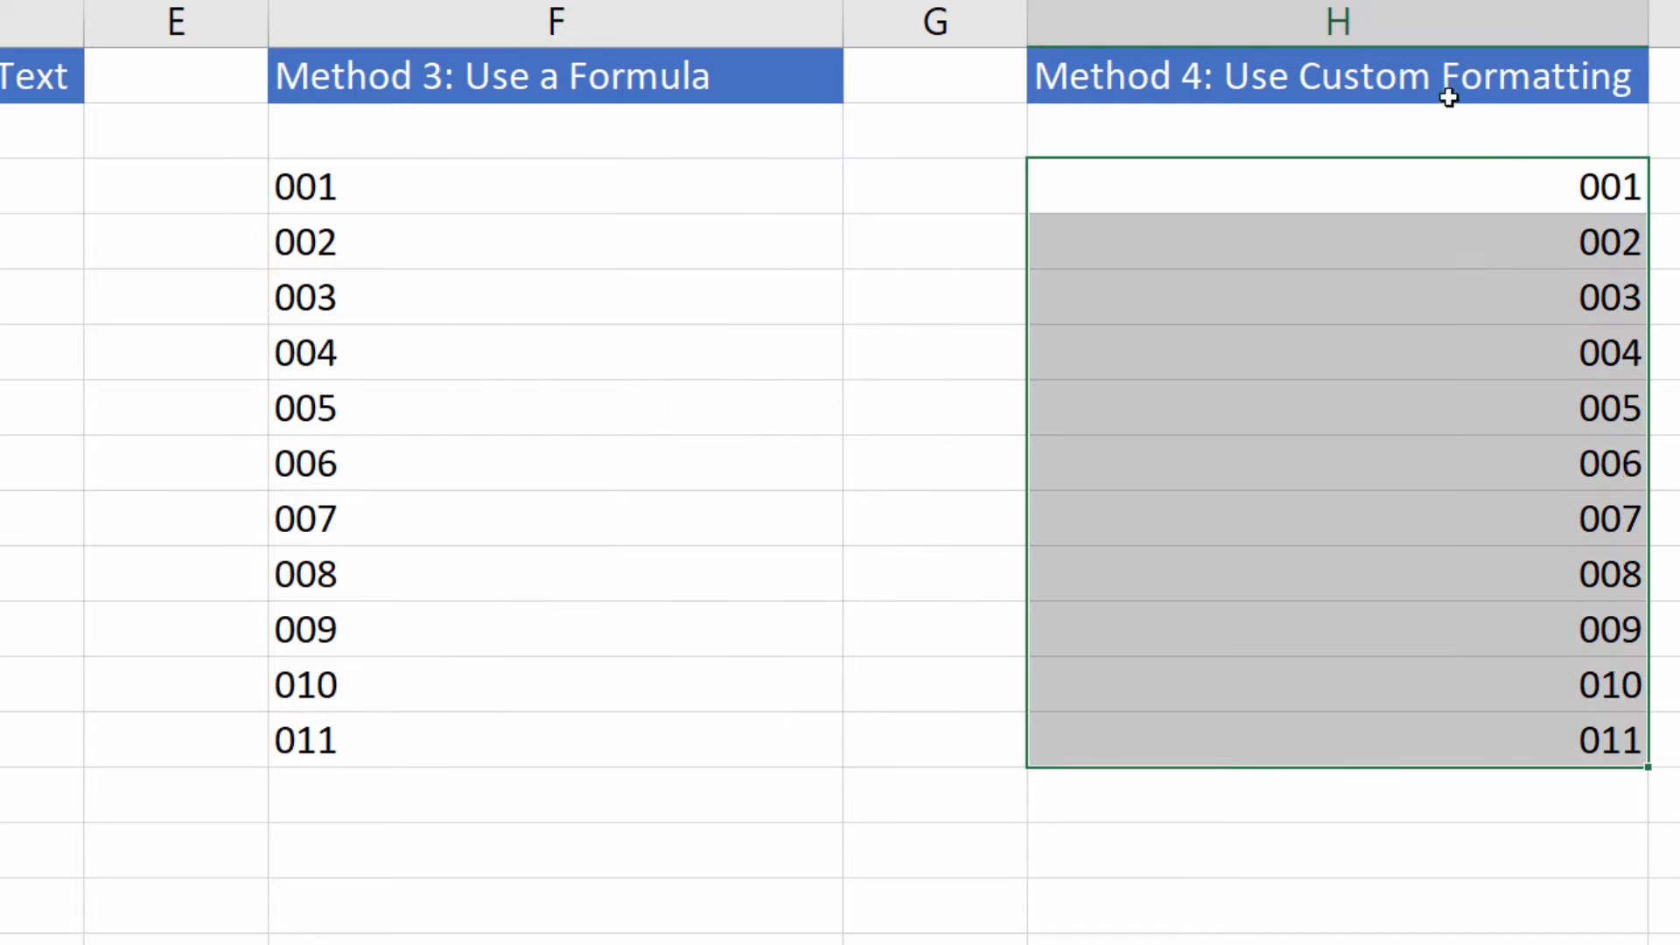
left_click_drag(364, 184, 318, 733)
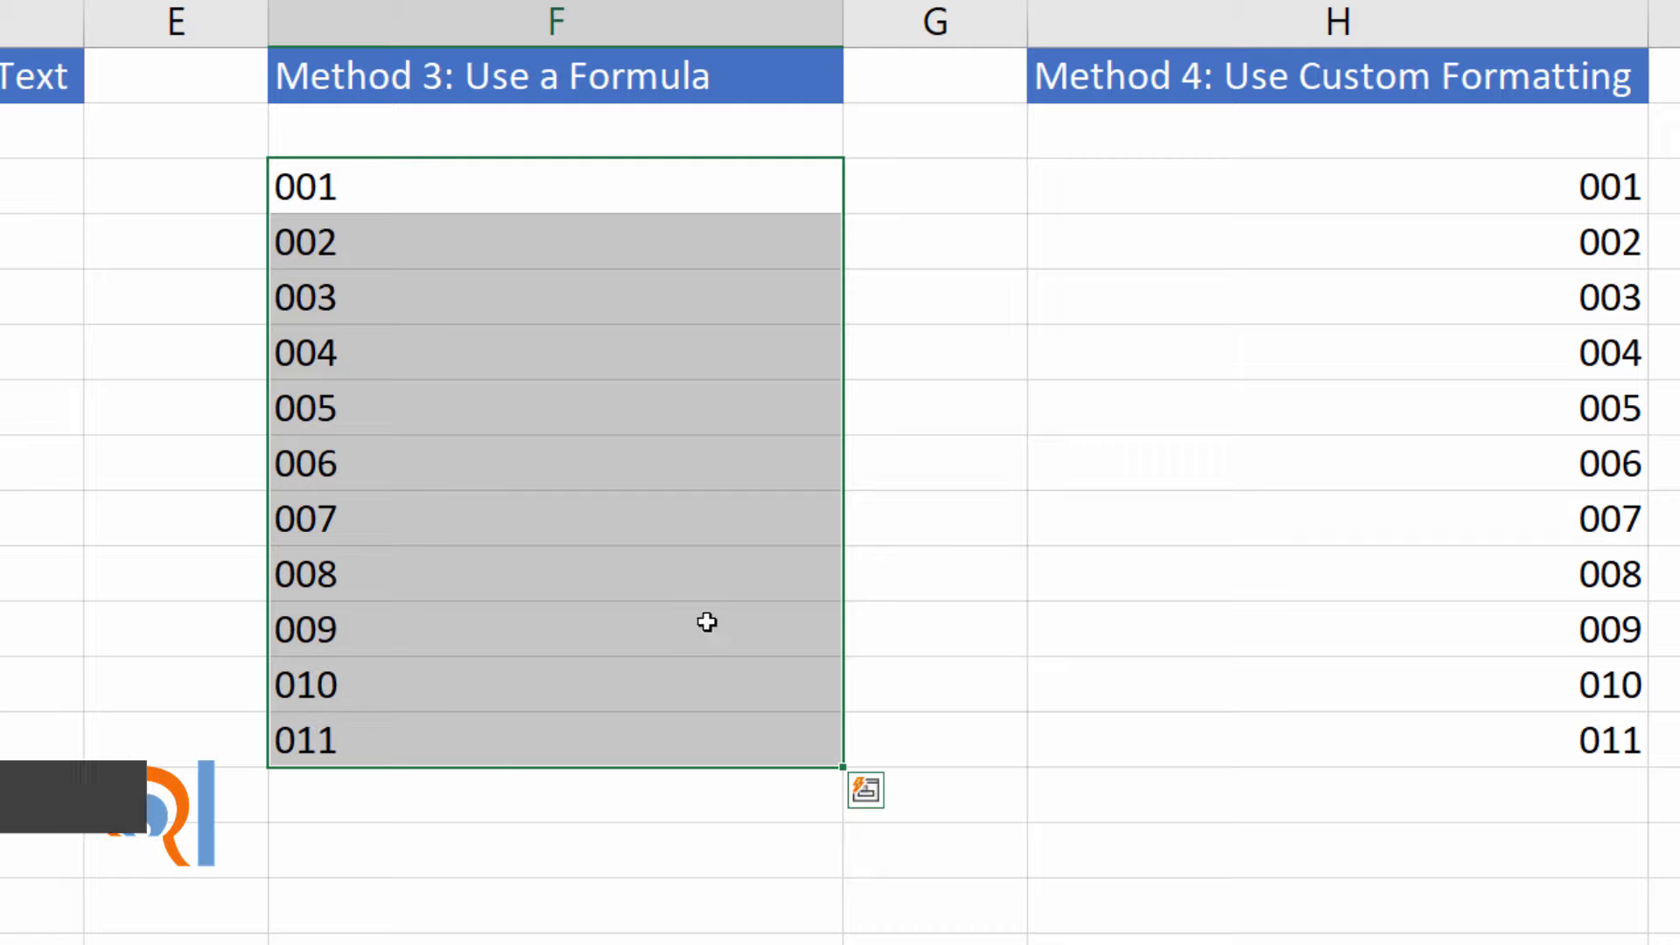
left_click(1537, 179)
left_click_drag(1538, 185, 1498, 743)
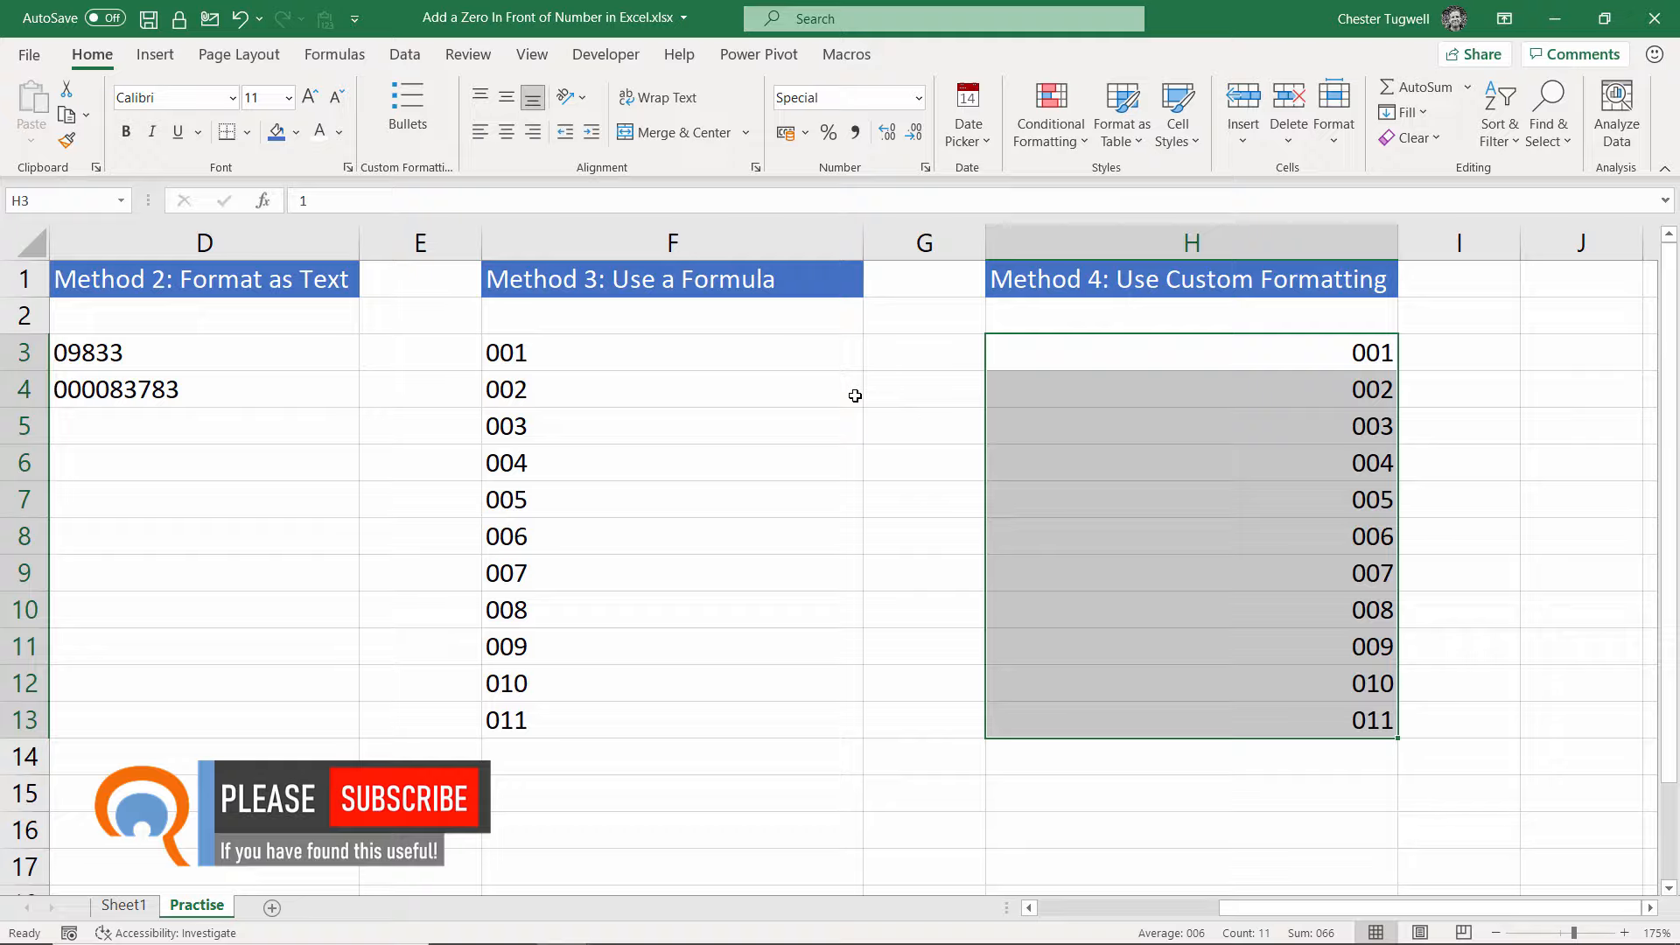
left_click(1548, 807)
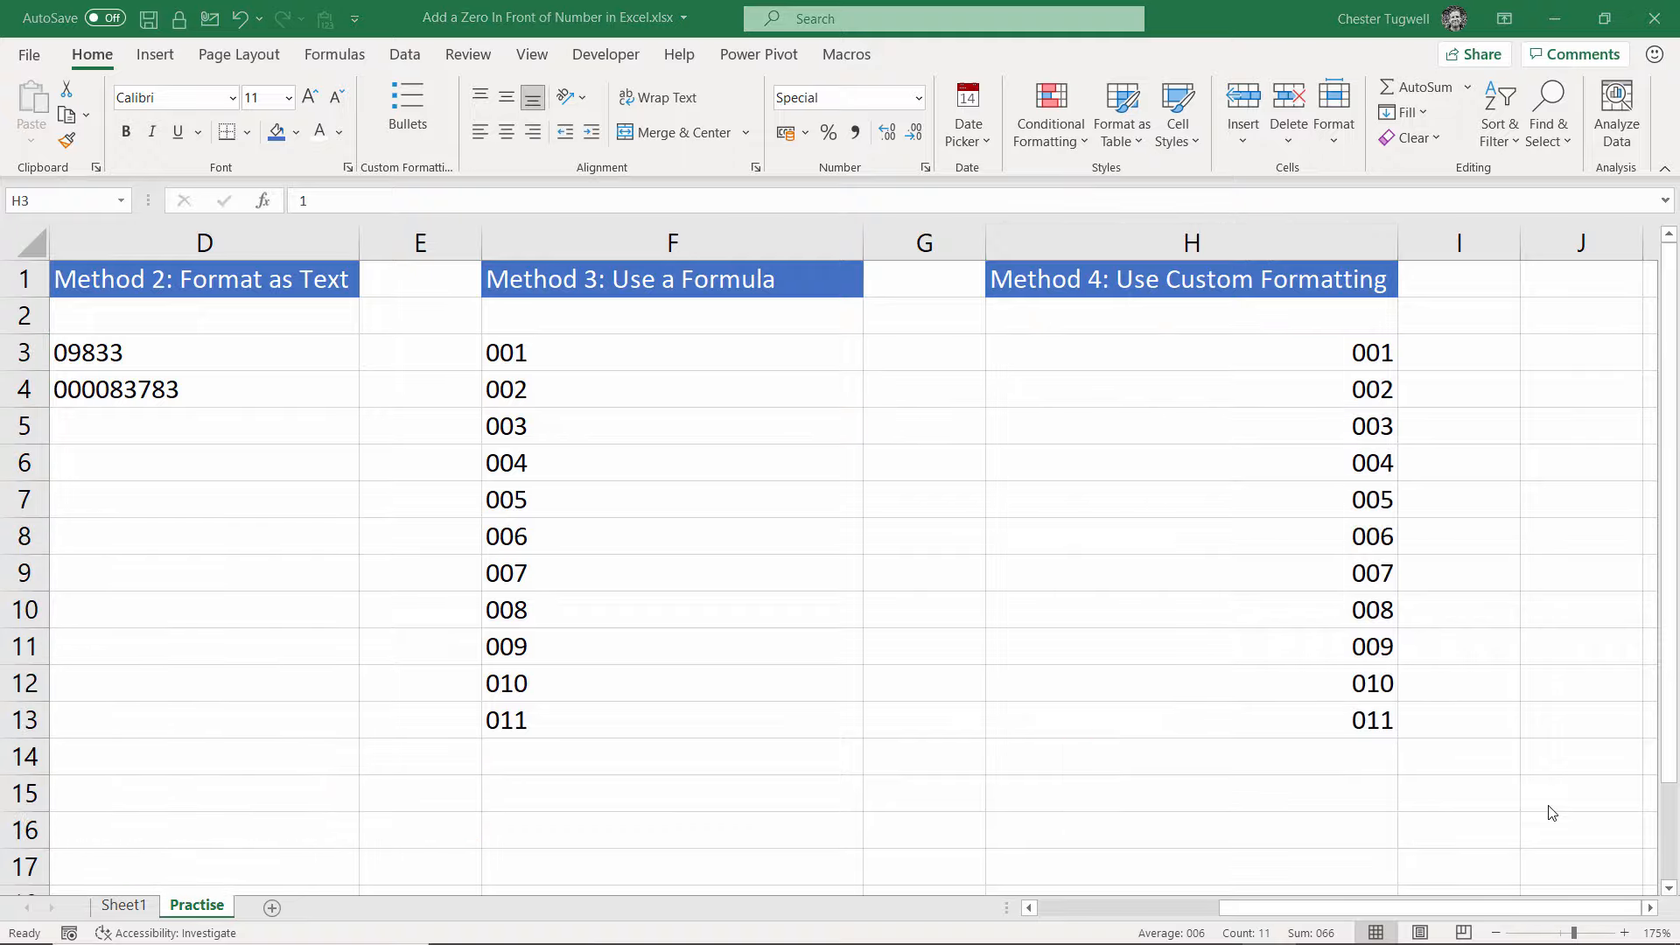